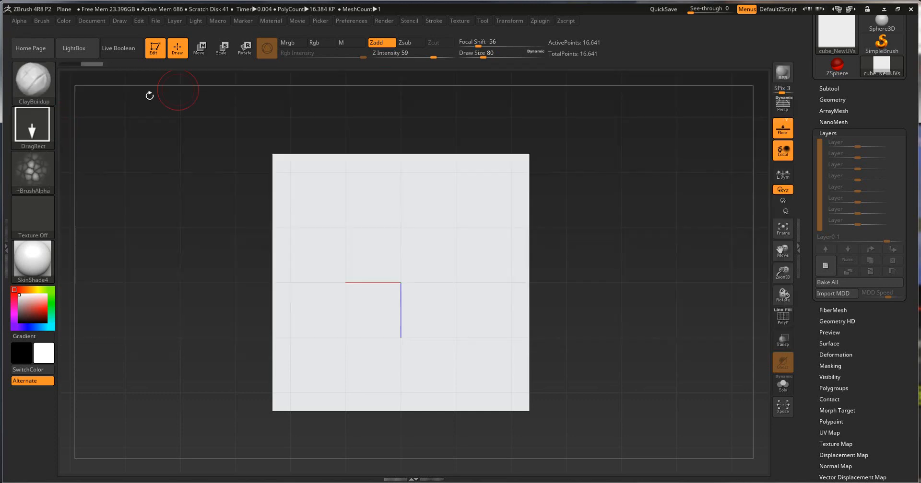
Set the ClayBuildup brush to the FreeHand stroke with Alpha 28.
{"action": "left_click", "coordinate": [33, 125]}
{"action": "left_click", "coordinate": [169, 141]}
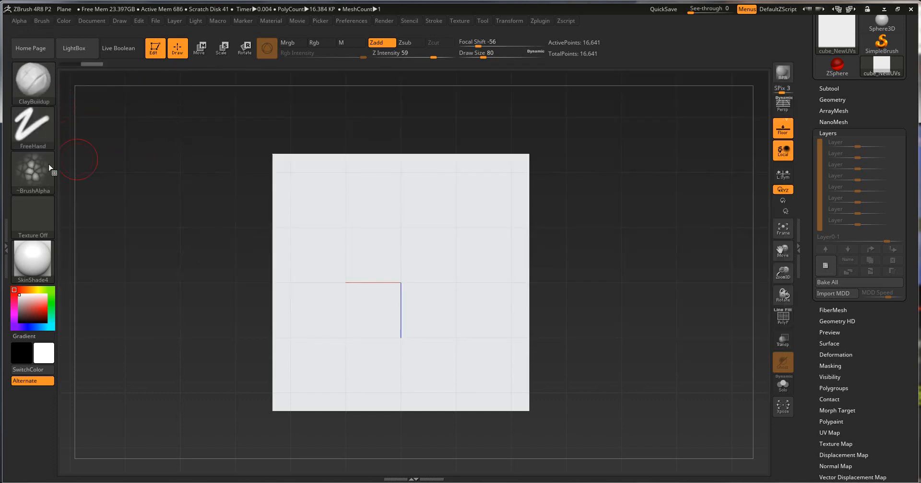
{"action": "left_click", "coordinate": [32, 170]}
{"action": "left_click", "coordinate": [224, 175]}
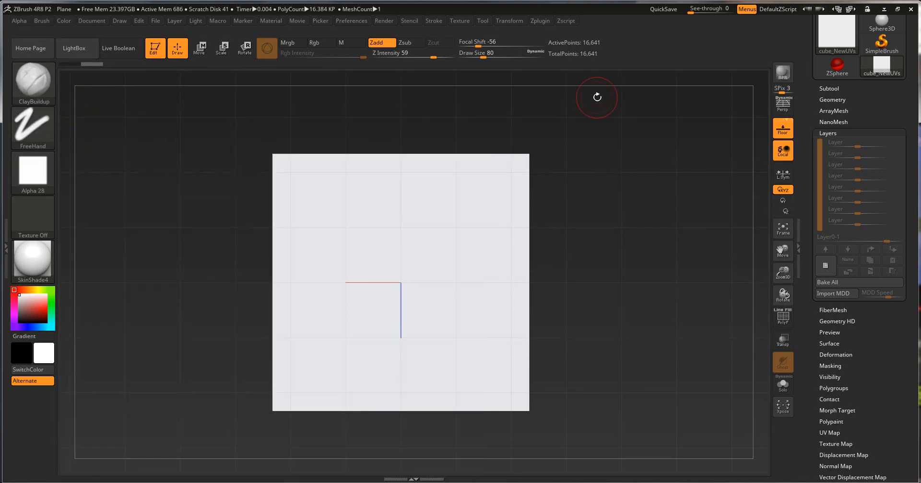
Collapse the Layers section and look over the available 3D meshes and 2.5D brushes without changing the active plane.
{"action": "mouse_move", "coordinate": [585, 245]}
{"action": "right_mouse_down", "text": "alt"}
{"action": "mouse_move", "coordinate": [612, 245]}
{"action": "mouse_move", "coordinate": [626, 268]}
{"action": "mouse_move", "coordinate": [620, 257]}
{"action": "right_mouse_up", "text": "alt"}
{"action": "left_click_drag", "start_coordinate": [807, 164], "coordinate": [818, 262]}
{"action": "left_click", "coordinate": [831, 229]}
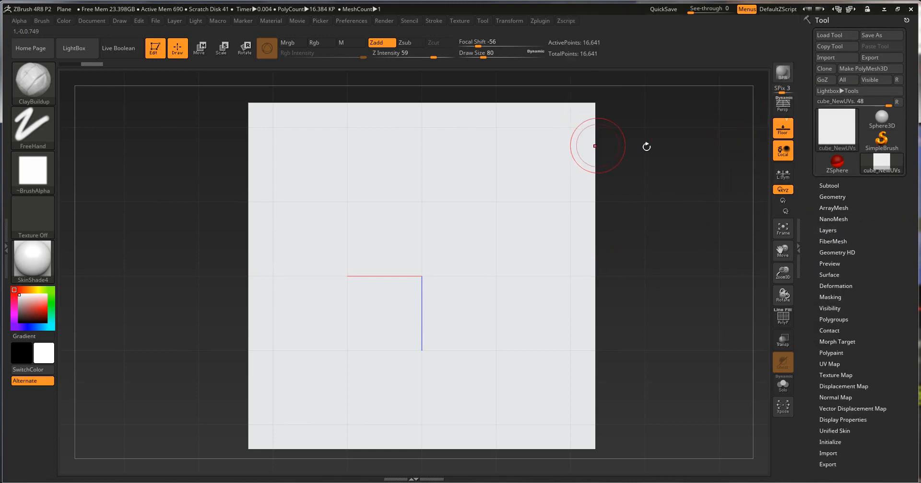
{"action": "left_click", "coordinate": [839, 127]}
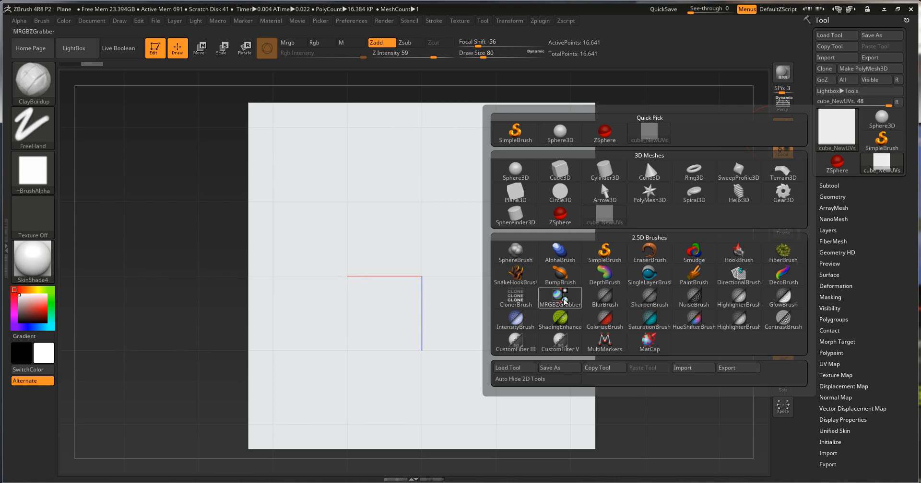
{"action": "left_click", "coordinate": [564, 300]}
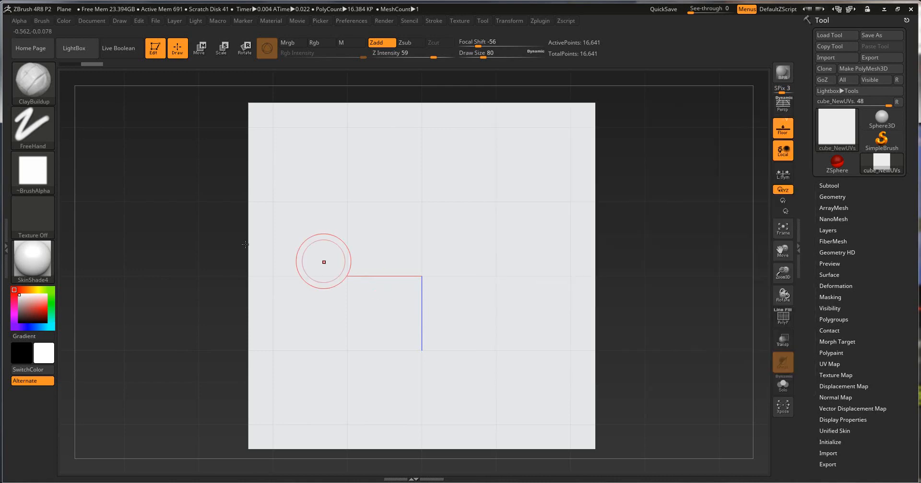
Give the plane the MatCap Red Wax material and undo a short test stroke made near its upper-left corner.
{"action": "left_click", "coordinate": [27, 278]}
{"action": "left_click", "coordinate": [77, 249]}
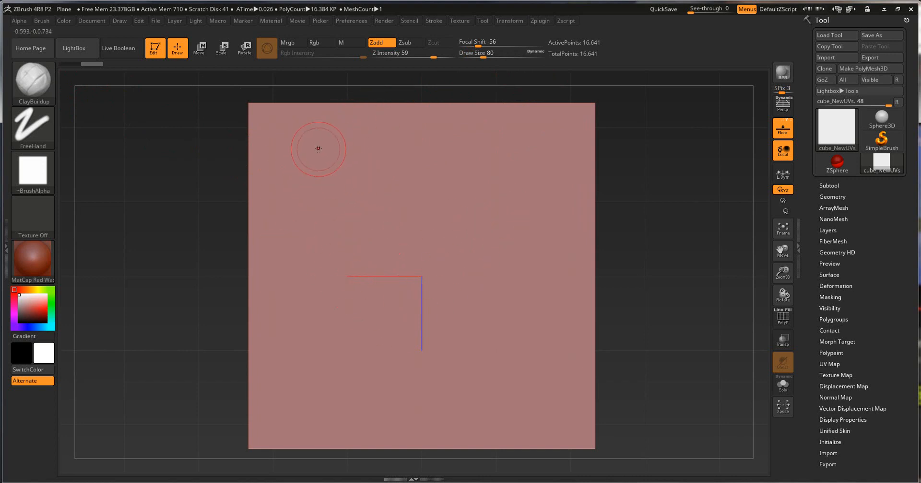
{"action": "left_click_drag", "start_coordinate": [304, 152], "coordinate": [291, 145]}
{"action": "key", "text": "ctrl+z"}
Lower the ClayBuildup brush's Z Intensity to 6.
{"action": "left_click", "coordinate": [401, 54]}
{"action": "left_click", "coordinate": [404, 21]}
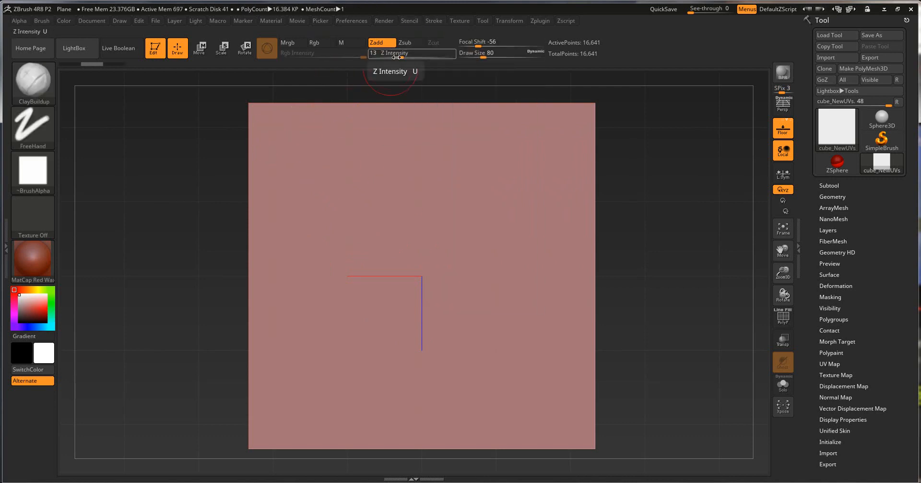
{"action": "left_click_drag", "start_coordinate": [401, 54], "coordinate": [391, 54]}
Sculpt a row of zigzag clay strokes along the plane's upper part and longer diagonal strokes across its middle.
{"action": "mouse_move", "coordinate": [294, 158]}
{"action": "left_mouse_down"}
{"action": "mouse_move", "coordinate": [322, 148]}
{"action": "mouse_move", "coordinate": [293, 153]}
{"action": "mouse_move", "coordinate": [317, 153]}
{"action": "left_mouse_up"}
{"action": "mouse_move", "coordinate": [320, 167]}
{"action": "left_mouse_down"}
{"action": "mouse_move", "coordinate": [406, 155]}
{"action": "mouse_move", "coordinate": [389, 165]}
{"action": "left_mouse_up"}
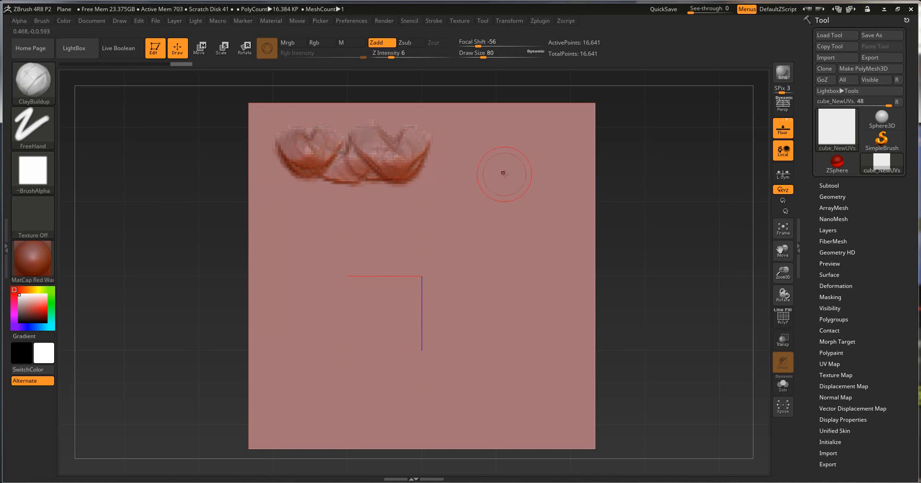
{"action": "mouse_move", "coordinate": [453, 139]}
{"action": "left_mouse_down"}
{"action": "mouse_move", "coordinate": [475, 142]}
{"action": "mouse_move", "coordinate": [486, 170]}
{"action": "mouse_move", "coordinate": [475, 182]}
{"action": "mouse_move", "coordinate": [446, 165]}
{"action": "mouse_move", "coordinate": [518, 173]}
{"action": "mouse_move", "coordinate": [551, 154]}
{"action": "mouse_move", "coordinate": [523, 177]}
{"action": "left_mouse_up"}
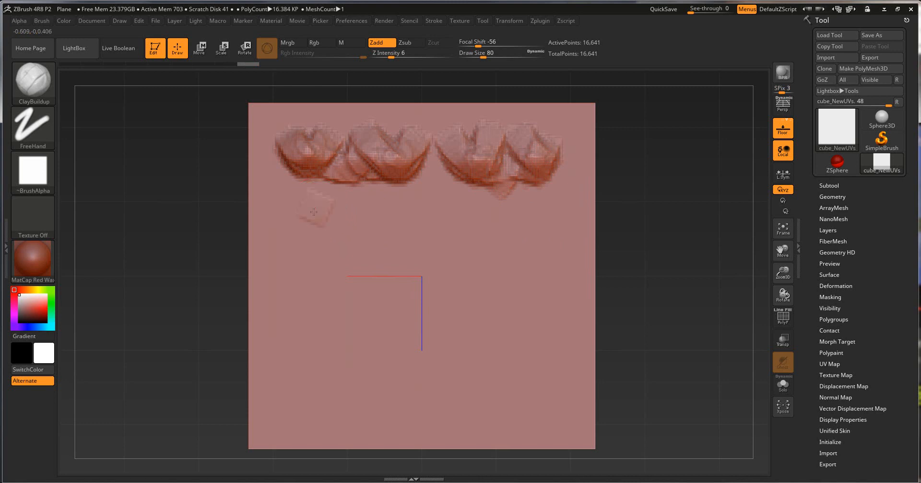
{"action": "mouse_move", "coordinate": [314, 212]}
{"action": "left_mouse_down"}
{"action": "mouse_move", "coordinate": [279, 333]}
{"action": "mouse_move", "coordinate": [314, 199]}
{"action": "mouse_move", "coordinate": [406, 359]}
{"action": "mouse_move", "coordinate": [355, 216]}
{"action": "mouse_move", "coordinate": [335, 211]}
{"action": "mouse_move", "coordinate": [382, 315]}
{"action": "mouse_move", "coordinate": [316, 222]}
{"action": "mouse_move", "coordinate": [288, 350]}
{"action": "left_mouse_up"}
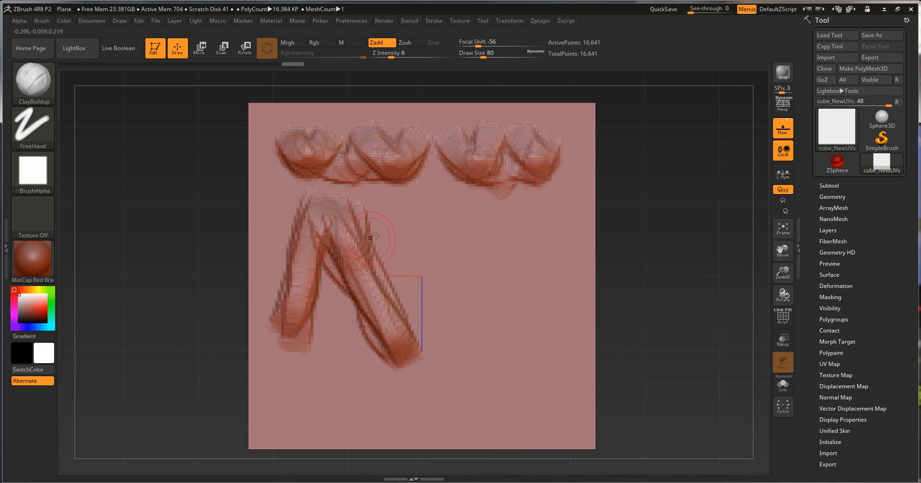
{"action": "mouse_move", "coordinate": [404, 218]}
{"action": "left_mouse_down"}
{"action": "mouse_move", "coordinate": [407, 266]}
{"action": "mouse_move", "coordinate": [403, 216]}
{"action": "mouse_move", "coordinate": [475, 264]}
{"action": "mouse_move", "coordinate": [444, 239]}
{"action": "mouse_move", "coordinate": [480, 211]}
{"action": "mouse_move", "coordinate": [525, 226]}
{"action": "mouse_move", "coordinate": [532, 216]}
{"action": "mouse_move", "coordinate": [526, 301]}
{"action": "mouse_move", "coordinate": [524, 230]}
{"action": "mouse_move", "coordinate": [525, 302]}
{"action": "mouse_move", "coordinate": [487, 312]}
{"action": "mouse_move", "coordinate": [472, 333]}
{"action": "mouse_move", "coordinate": [465, 314]}
{"action": "mouse_move", "coordinate": [498, 343]}
{"action": "mouse_move", "coordinate": [458, 285]}
{"action": "mouse_move", "coordinate": [509, 350]}
{"action": "left_mouse_up"}
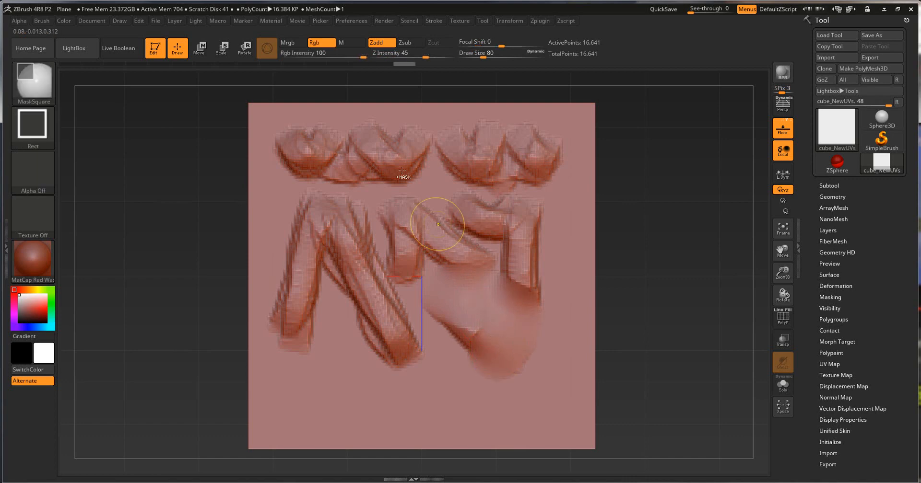
Undo the heavy smoothing on the plane's lower-right strokes and set the Smooth Stronger brush's Z Intensity to 7.
{"action": "key", "text": "ctrl+z"}
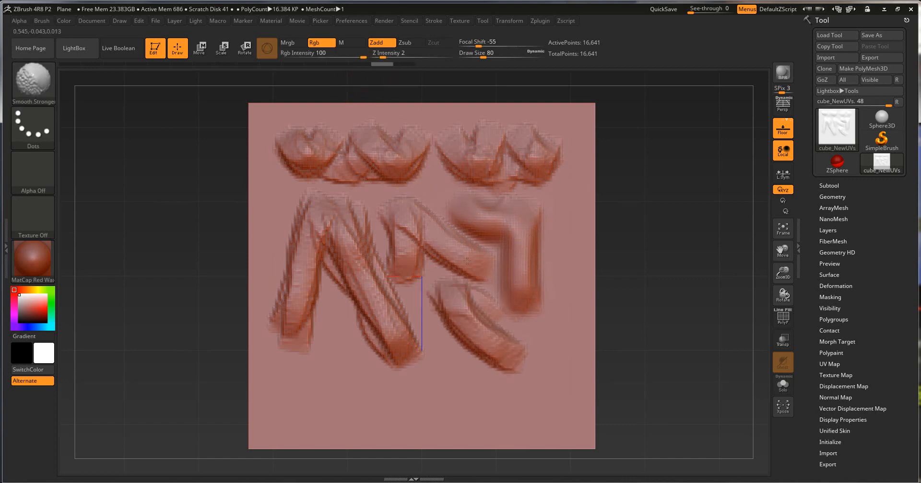
{"action": "mouse_move", "coordinate": [467, 261]}
{"action": "left_mouse_down", "text": "shift"}
{"action": "mouse_move", "coordinate": [434, 231]}
{"action": "mouse_move", "coordinate": [387, 230]}
{"action": "mouse_move", "coordinate": [458, 336]}
{"action": "mouse_move", "coordinate": [475, 307]}
{"action": "mouse_move", "coordinate": [450, 343]}
{"action": "left_mouse_up", "text": "shift"}
{"action": "left_click", "coordinate": [392, 53], "text": "shift"}
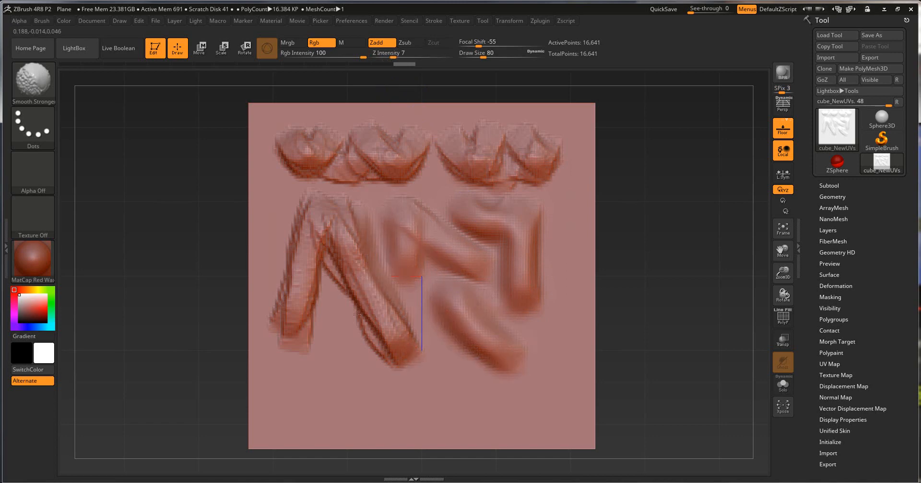
Smooth the diagonal strokes and the upper row of clay strokes with the Smooth Stronger brush to soften their edges.
{"action": "mouse_move", "coordinate": [357, 315]}
{"action": "left_mouse_down", "text": "shift"}
{"action": "mouse_move", "coordinate": [326, 220]}
{"action": "mouse_move", "coordinate": [343, 182]}
{"action": "mouse_move", "coordinate": [283, 336]}
{"action": "left_mouse_up", "text": "shift"}
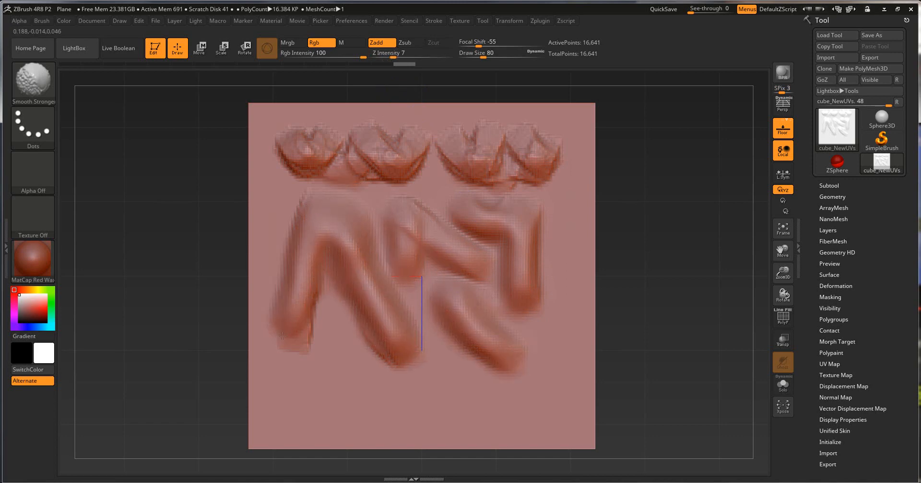
{"action": "mouse_move", "coordinate": [290, 167]}
{"action": "left_mouse_down", "text": "shift"}
{"action": "mouse_move", "coordinate": [288, 153]}
{"action": "mouse_move", "coordinate": [341, 144]}
{"action": "mouse_move", "coordinate": [527, 153]}
{"action": "mouse_move", "coordinate": [371, 173]}
{"action": "mouse_move", "coordinate": [413, 140]}
{"action": "mouse_move", "coordinate": [527, 144]}
{"action": "left_mouse_up", "text": "shift"}
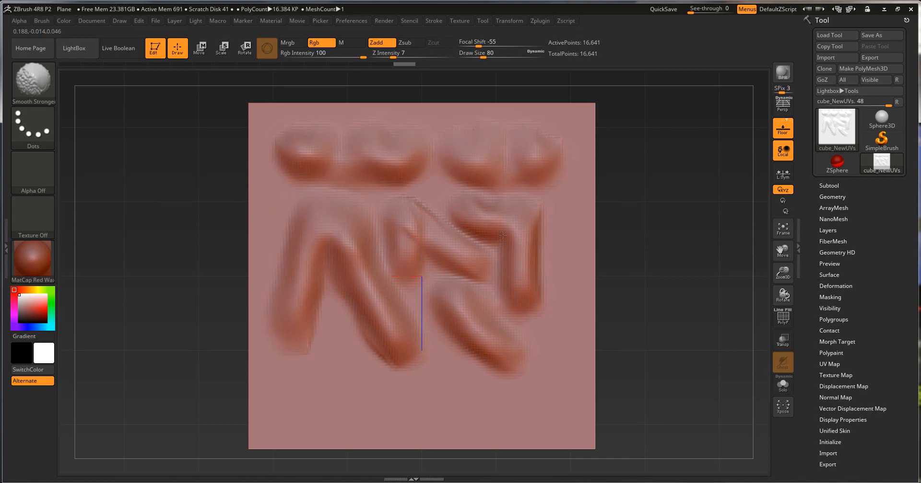
{"action": "mouse_move", "coordinate": [502, 235]}
{"action": "left_mouse_down", "text": "shift"}
{"action": "mouse_move", "coordinate": [415, 209]}
{"action": "mouse_move", "coordinate": [485, 383]}
{"action": "left_mouse_up", "text": "shift"}
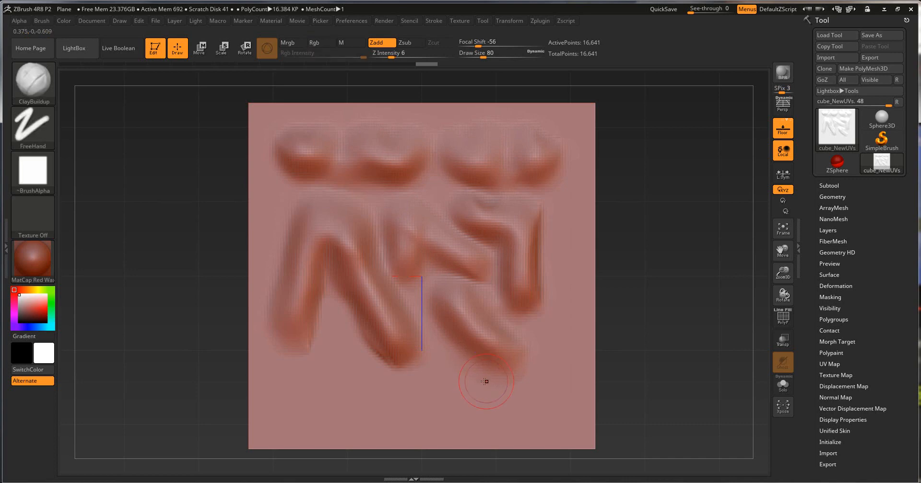
{"action": "mouse_move", "coordinate": [496, 253]}
{"action": "left_mouse_down", "text": "shift"}
{"action": "mouse_move", "coordinate": [390, 214]}
{"action": "mouse_move", "coordinate": [331, 213]}
{"action": "left_mouse_up", "text": "shift"}
{"action": "mouse_move", "coordinate": [294, 336]}
{"action": "left_mouse_down", "text": "shift"}
{"action": "mouse_move", "coordinate": [311, 368]}
{"action": "mouse_move", "coordinate": [481, 366]}
{"action": "left_mouse_up", "text": "shift"}
{"action": "mouse_move", "coordinate": [689, 287]}
{"action": "left_mouse_down"}
{"action": "mouse_move", "coordinate": [660, 291]}
{"action": "mouse_move", "coordinate": [701, 285]}
{"action": "mouse_move", "coordinate": [672, 285]}
{"action": "left_mouse_up"}
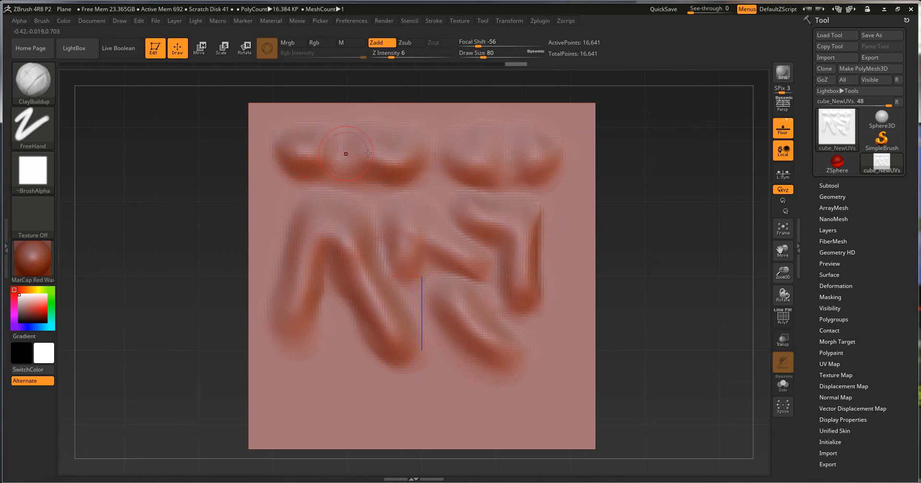
Switch the masking brush from MaskSquare to MaskRect and mask a full-width band over the upper row of strokes.
{"action": "left_click_drag", "start_coordinate": [200, 88], "coordinate": [299, 165], "text": "ctrl"}
{"action": "mouse_move", "coordinate": [366, 160]}
{"action": "left_mouse_down", "text": "ctrl"}
{"action": "mouse_move", "coordinate": [488, 179]}
{"action": "mouse_move", "coordinate": [201, 192]}
{"action": "left_mouse_up", "text": "ctrl"}
{"action": "left_click", "coordinate": [34, 87]}
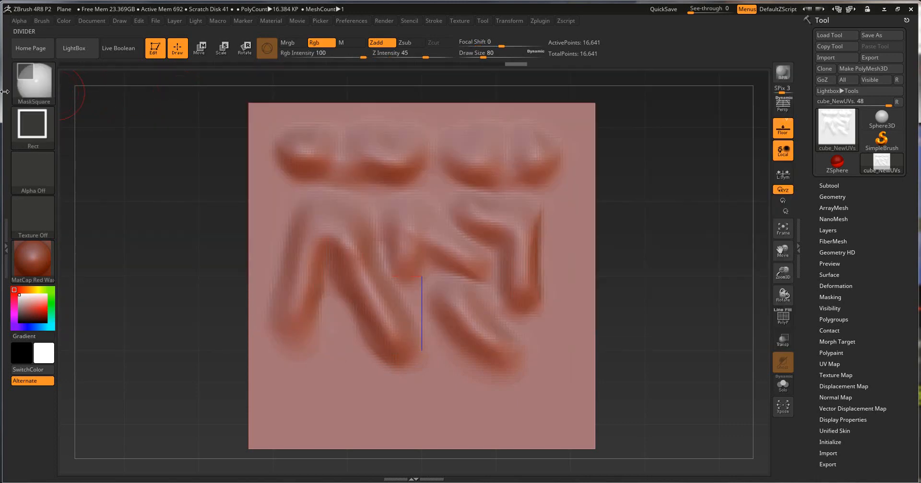
{"action": "left_click", "coordinate": [37, 95], "text": "ctrl"}
{"action": "left_click", "coordinate": [359, 132]}
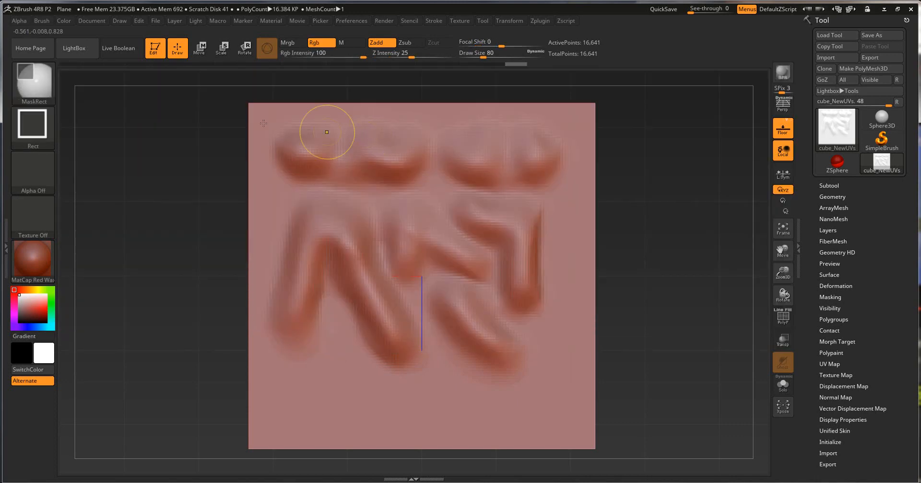
{"action": "left_click_drag", "start_coordinate": [217, 110], "coordinate": [667, 188], "text": "ctrl"}
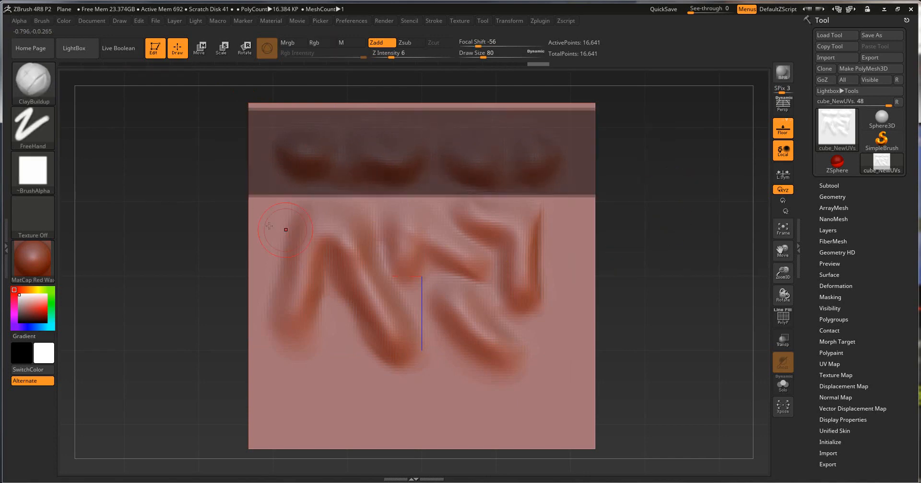
Invert the band mask twice and clear it from the plane.
{"action": "left_click", "coordinate": [216, 196], "text": "ctrl"}
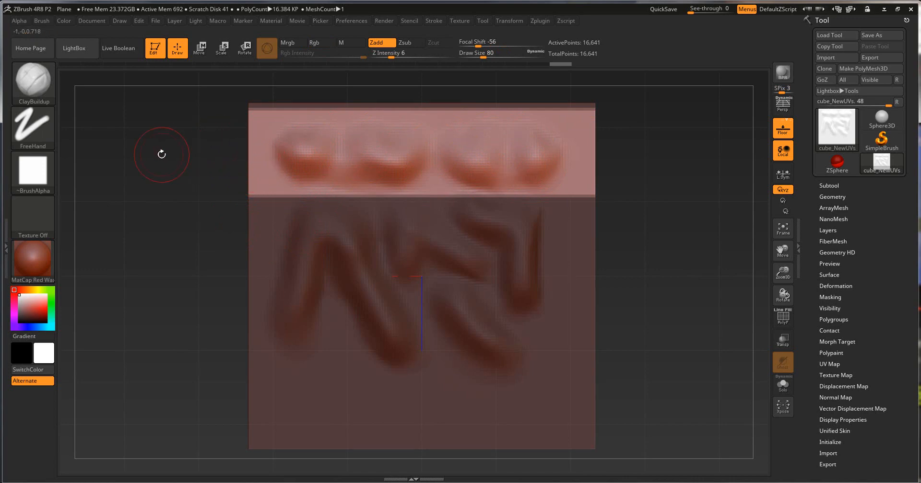
{"action": "left_click", "coordinate": [173, 201], "text": "ctrl"}
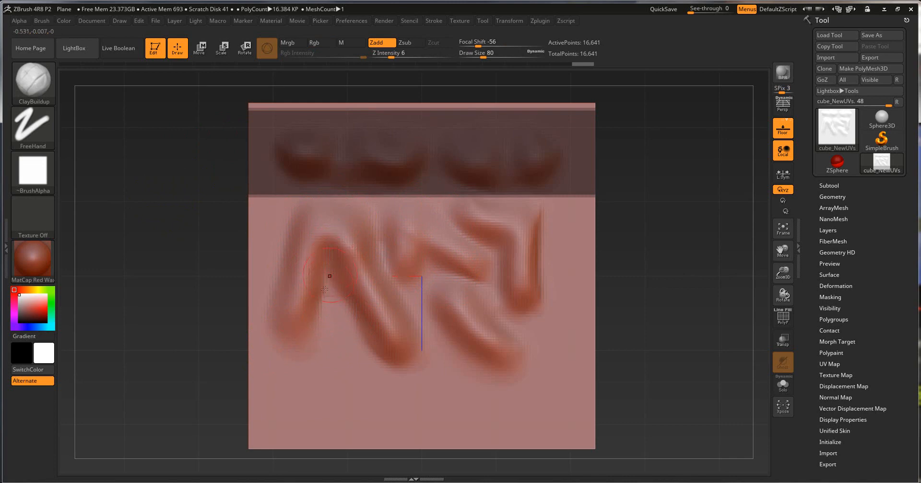
{"action": "left_click_drag", "start_coordinate": [172, 197], "coordinate": [320, 198], "text": "ctrl"}
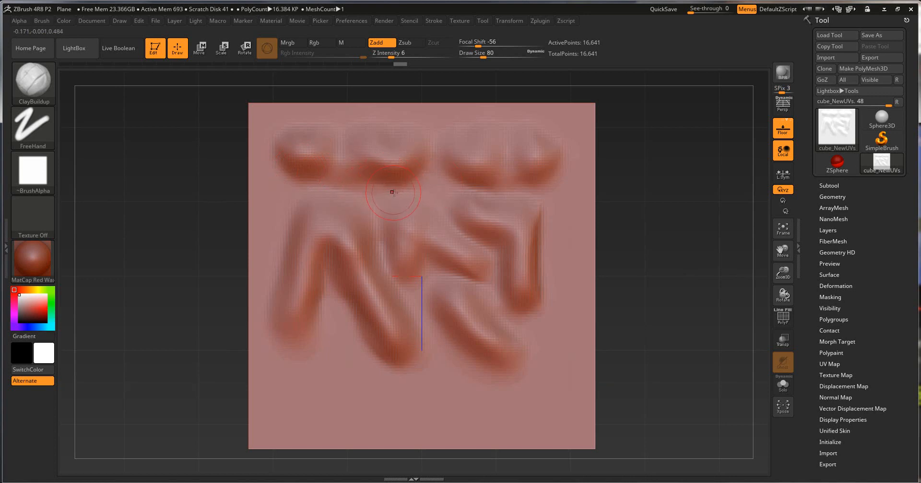
Try a curved clay stroke across the lower part of the plane and undo it.
{"action": "left_click_drag", "start_coordinate": [648, 204], "coordinate": [639, 204]}
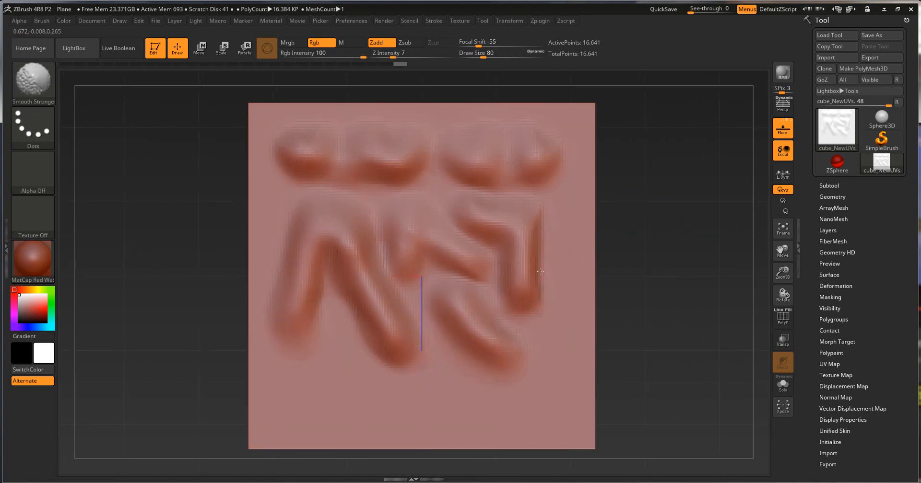
{"action": "mouse_move", "coordinate": [544, 367]}
{"action": "left_mouse_down"}
{"action": "mouse_move", "coordinate": [518, 398]}
{"action": "mouse_move", "coordinate": [393, 410]}
{"action": "mouse_move", "coordinate": [326, 386]}
{"action": "mouse_move", "coordinate": [377, 410]}
{"action": "mouse_move", "coordinate": [509, 392]}
{"action": "left_mouse_up"}
{"action": "key", "text": "ctrl+z"}
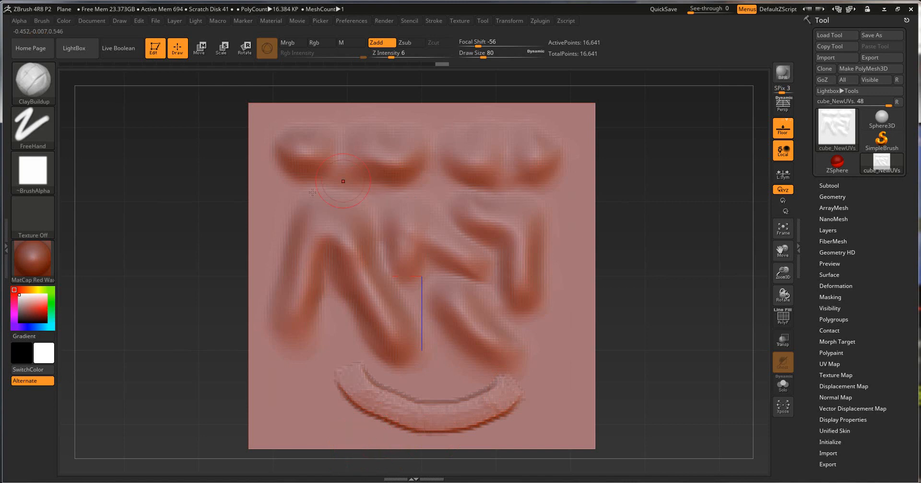
{"action": "key", "text": "ctrl+z"}
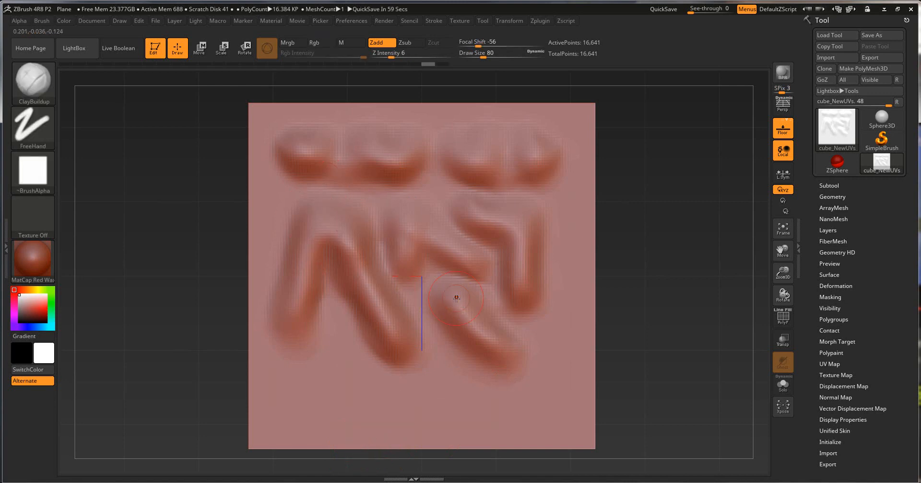
Examine the height of the sculpted strokes along the plane from an angled view and in side profile.
{"action": "left_click_drag", "start_coordinate": [655, 205], "coordinate": [594, 201]}
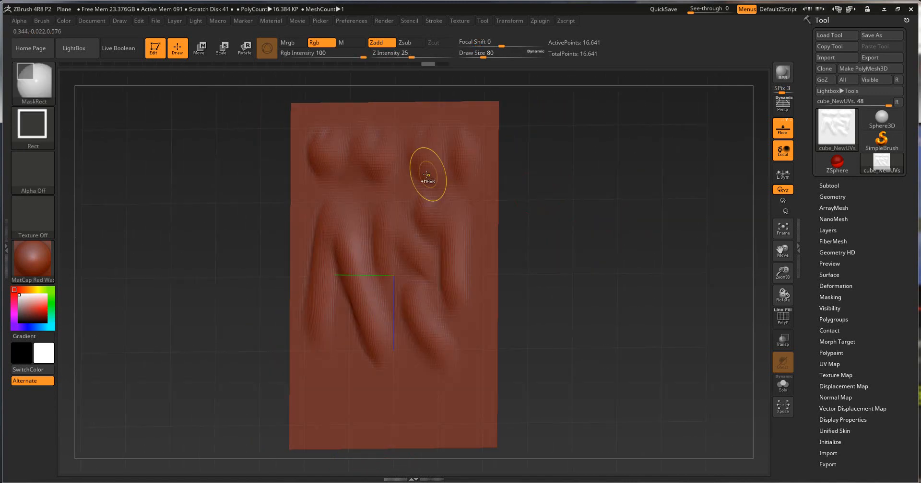
{"action": "right_click_drag", "start_coordinate": [427, 181], "coordinate": [426, 206], "text": "ctrl"}
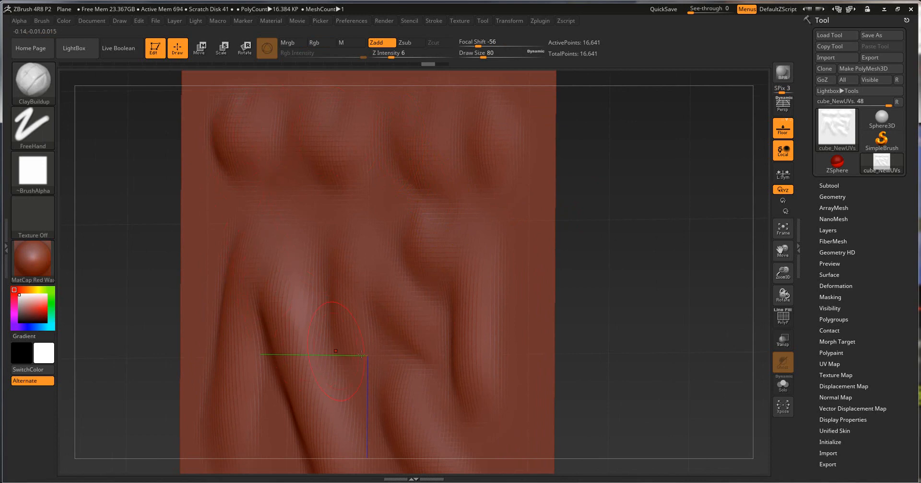
{"action": "left_click_drag", "start_coordinate": [602, 214], "coordinate": [588, 215], "text": "shift"}
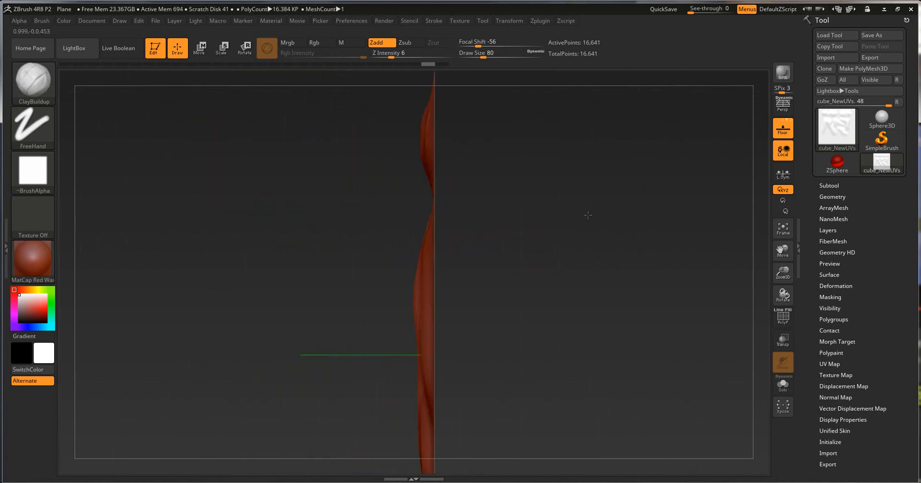
{"action": "left_click_drag", "start_coordinate": [503, 288], "coordinate": [478, 117]}
{"action": "left_click_drag", "start_coordinate": [442, 192], "coordinate": [431, 428], "text": "alt"}
{"action": "left_click", "coordinate": [786, 105]}
{"action": "left_click", "coordinate": [791, 104]}
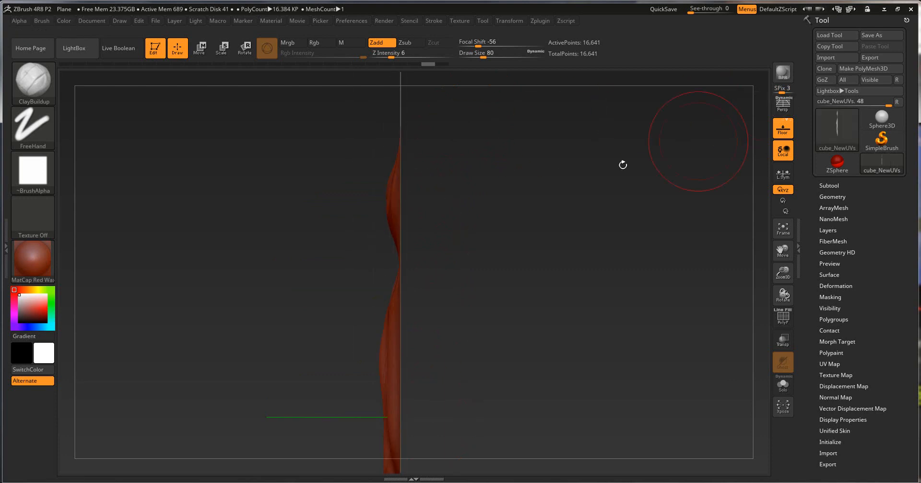
{"action": "left_click_drag", "start_coordinate": [505, 191], "coordinate": [490, 190]}
{"action": "left_click_drag", "start_coordinate": [405, 290], "coordinate": [409, 135]}
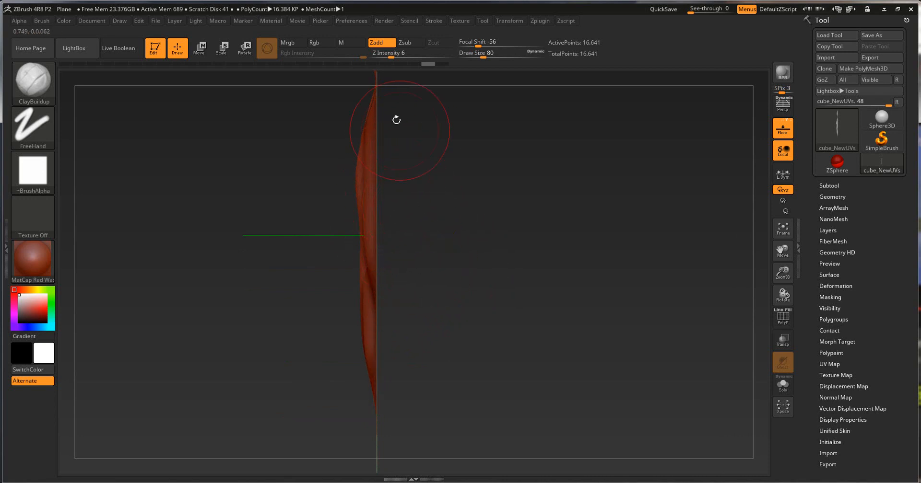
{"action": "left_click_drag", "start_coordinate": [381, 96], "coordinate": [384, 294], "text": "alt"}
Return to the front view and frame the whole sculpted plane.
{"action": "mouse_move", "coordinate": [194, 272]}
{"action": "left_mouse_down", "text": "shift"}
{"action": "mouse_move", "coordinate": [587, 303]}
{"action": "mouse_move", "coordinate": [705, 253]}
{"action": "left_mouse_up", "text": "shift"}
{"action": "mouse_move", "coordinate": [705, 253]}
{"action": "right_mouse_down", "text": "ctrl"}
{"action": "mouse_move", "coordinate": [665, 303]}
{"action": "mouse_move", "coordinate": [596, 222]}
{"action": "right_mouse_up", "text": "ctrl"}
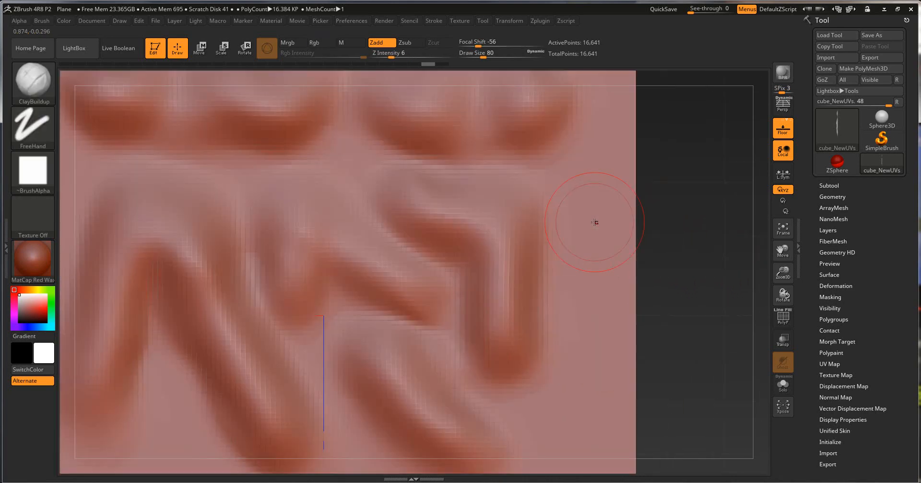
{"action": "mouse_move", "coordinate": [386, 183]}
{"action": "right_mouse_down", "text": "ctrl"}
{"action": "mouse_move", "coordinate": [365, 201]}
{"action": "mouse_move", "coordinate": [352, 198]}
{"action": "right_mouse_up", "text": "ctrl"}
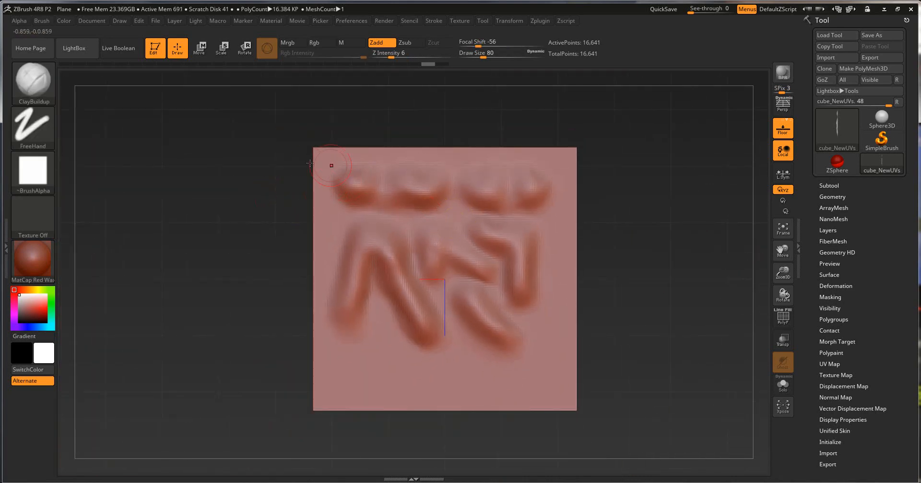
{"action": "left_click_drag", "start_coordinate": [292, 184], "coordinate": [302, 200], "text": "alt"}
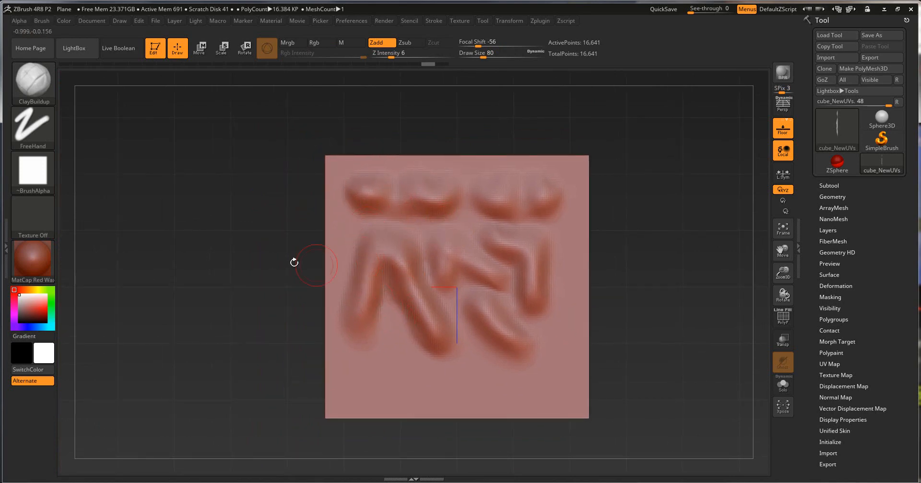
{"action": "mouse_move", "coordinate": [210, 258]}
{"action": "left_mouse_down"}
{"action": "mouse_move", "coordinate": [187, 258]}
{"action": "mouse_move", "coordinate": [243, 257]}
{"action": "left_mouse_up"}
{"action": "mouse_move", "coordinate": [652, 222]}
{"action": "right_mouse_down", "text": "ctrl"}
{"action": "mouse_move", "coordinate": [653, 258]}
{"action": "mouse_move", "coordinate": [649, 236]}
{"action": "right_mouse_up", "text": "ctrl"}
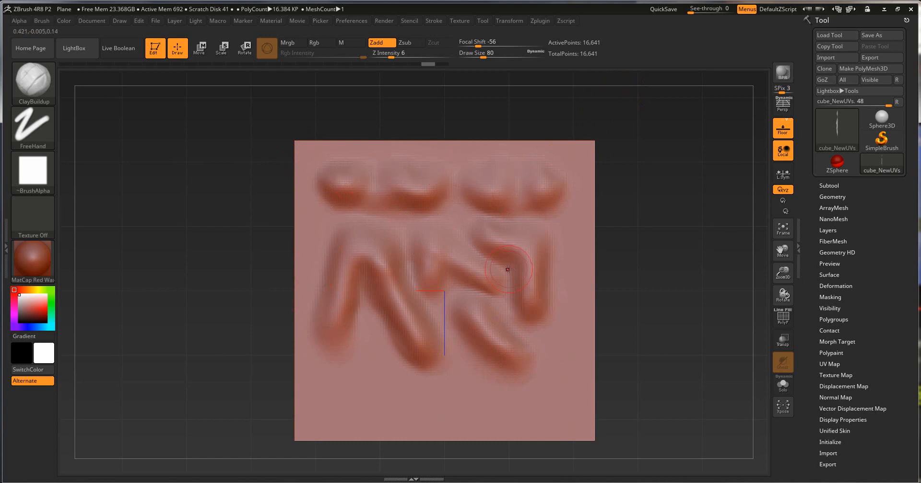
Apply the Green Metallic material to the sculpted plane to preview its shading.
{"action": "left_click_drag", "start_coordinate": [752, 113], "coordinate": [675, 189]}
{"action": "mouse_move", "coordinate": [660, 187]}
{"action": "left_mouse_down"}
{"action": "mouse_move", "coordinate": [648, 188]}
{"action": "mouse_move", "coordinate": [699, 188]}
{"action": "left_mouse_up"}
{"action": "left_click_drag", "start_coordinate": [671, 207], "coordinate": [689, 196], "text": "alt"}
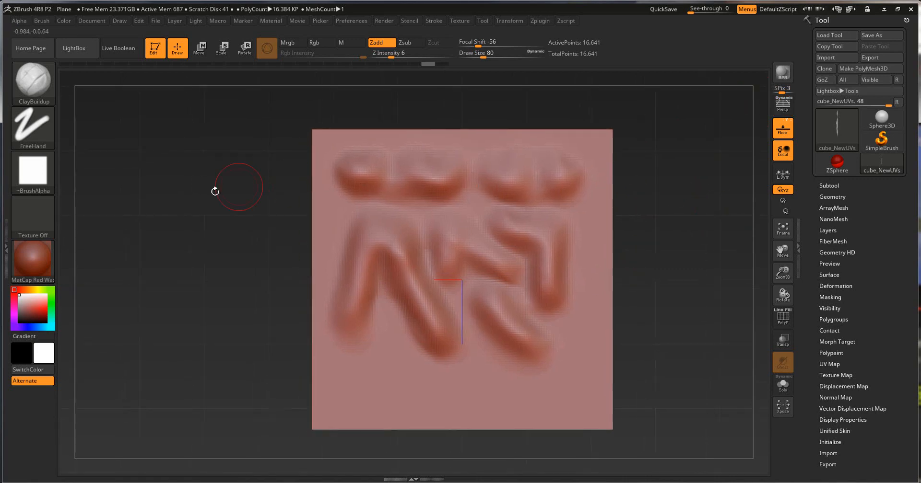
{"action": "left_click", "coordinate": [33, 261]}
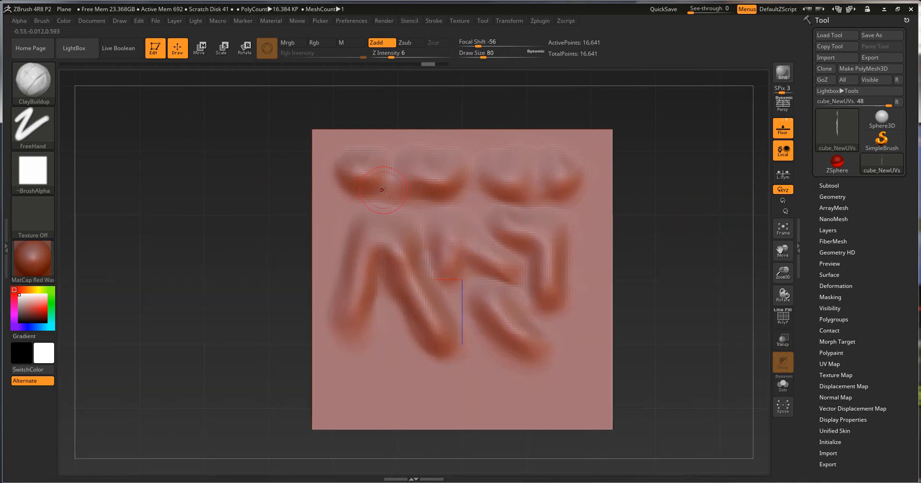
{"action": "left_click", "coordinate": [33, 261]}
{"action": "mouse_move", "coordinate": [96, 258]}
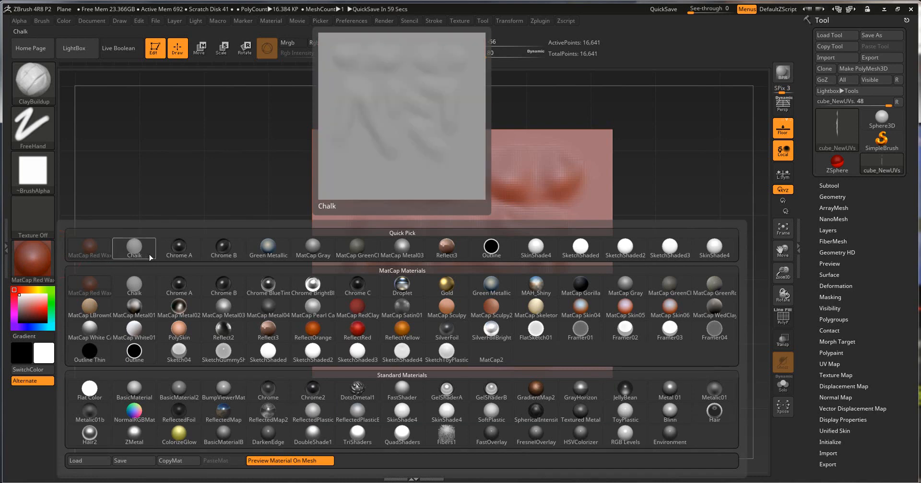
{"action": "left_click", "coordinate": [267, 255]}
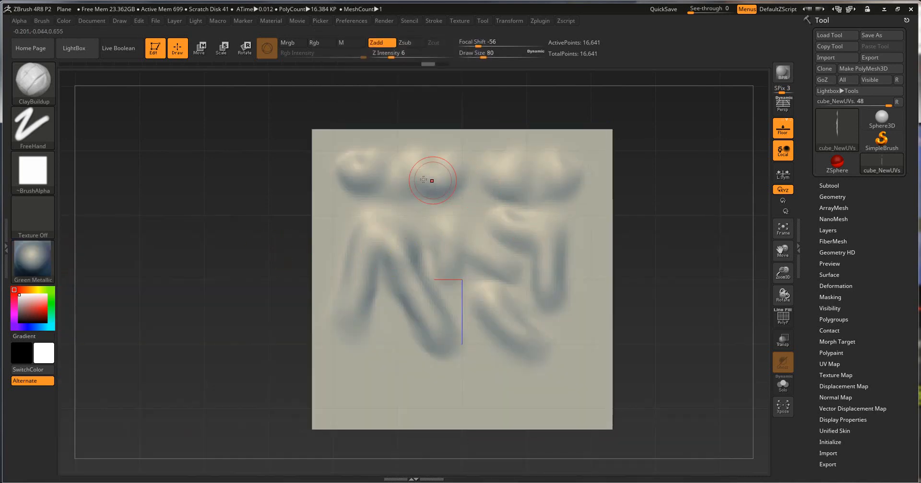
{"action": "left_click", "coordinate": [32, 261]}
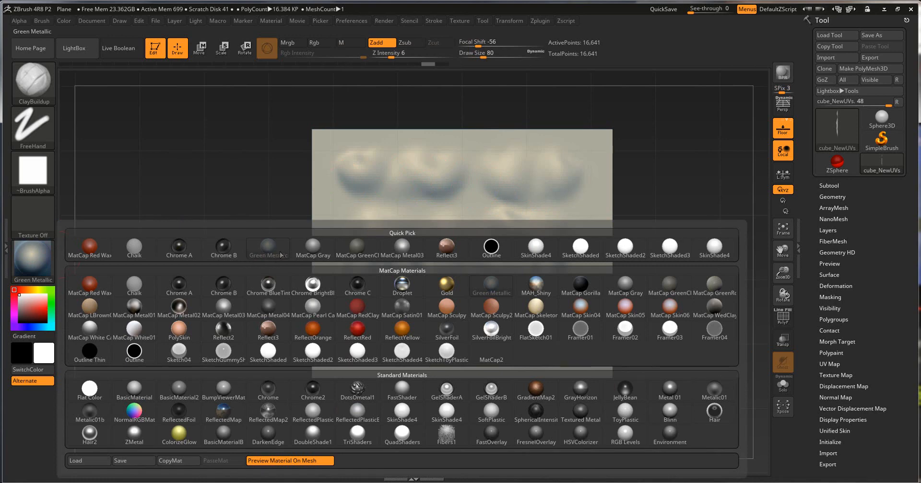
{"action": "mouse_move", "coordinate": [269, 257]}
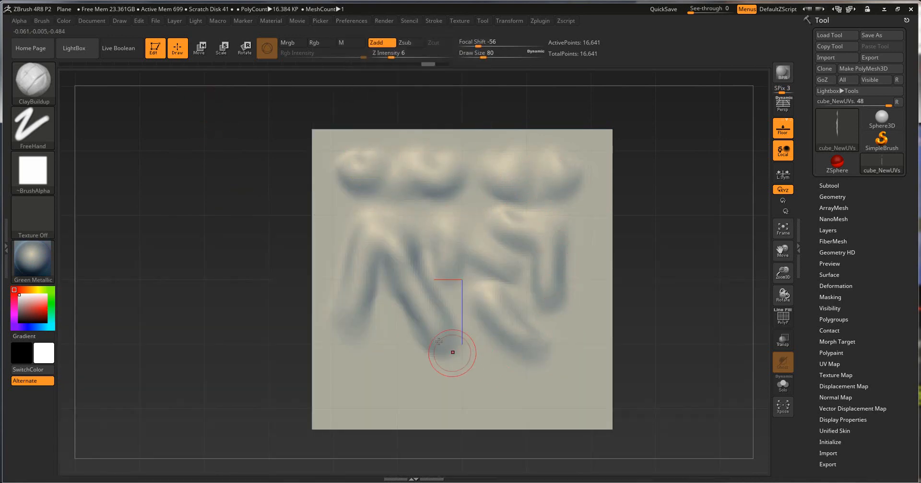
Try the MatCap RedClay, ReflectOrange and MAH_Shiny materials on the plane, and return it to the MatCap Red Wax material.
{"action": "left_click", "coordinate": [32, 261]}
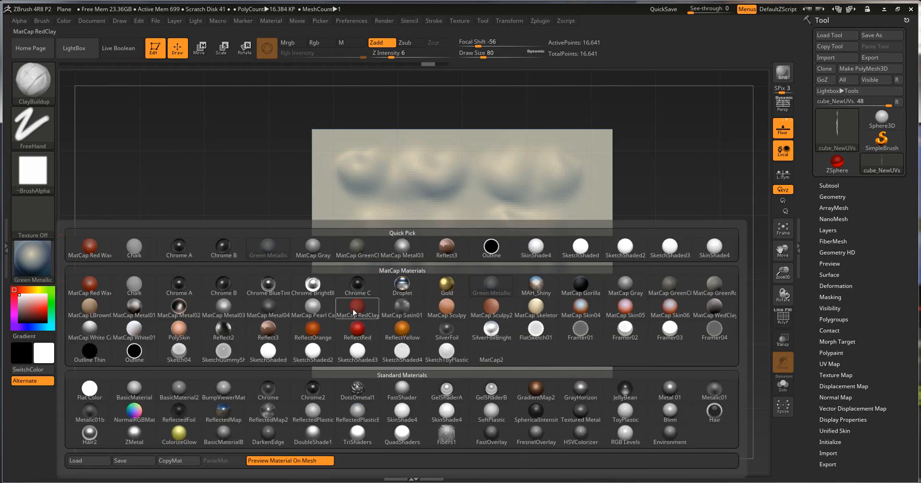
{"action": "left_click", "coordinate": [354, 309]}
{"action": "left_click", "coordinate": [33, 261]}
{"action": "left_click", "coordinate": [312, 330]}
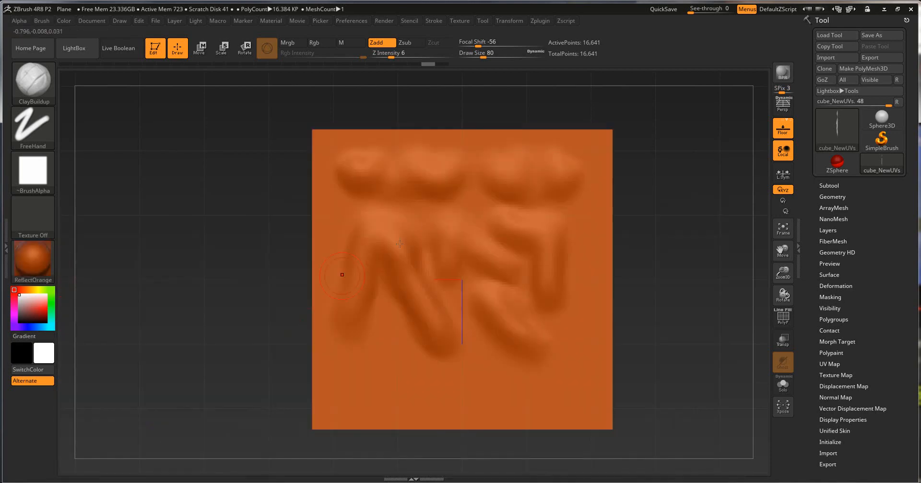
{"action": "left_click", "coordinate": [32, 261]}
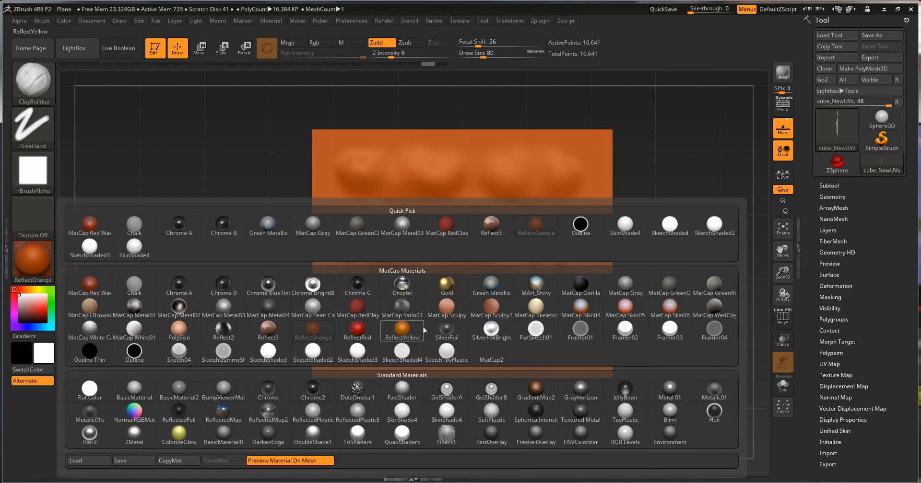
{"action": "left_click", "coordinate": [532, 286]}
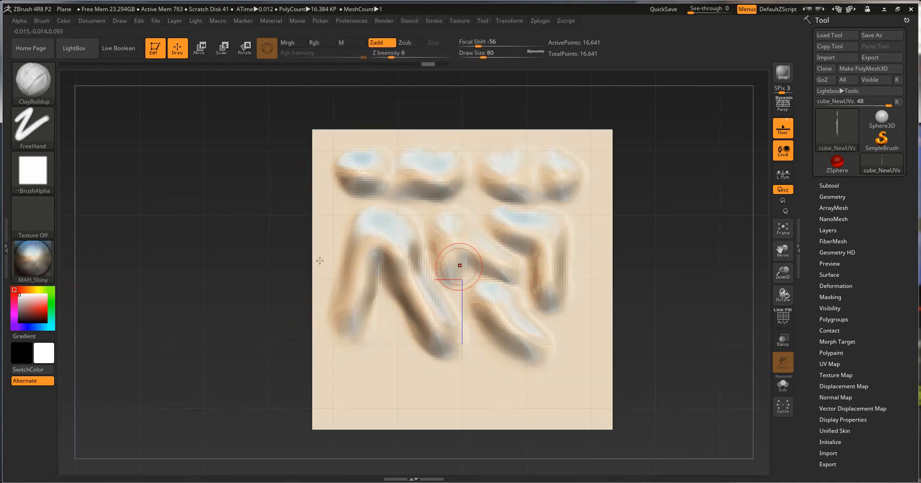
{"action": "left_click", "coordinate": [33, 262]}
{"action": "left_click", "coordinate": [86, 232]}
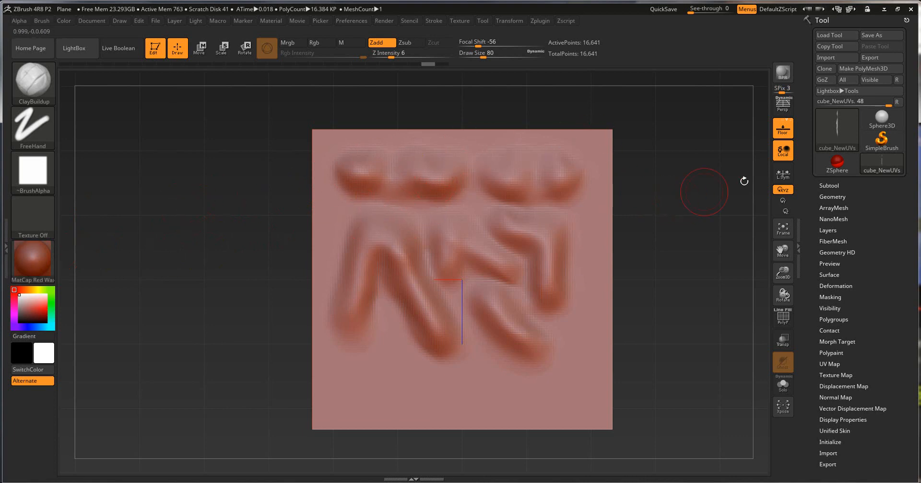
Switch to the MRGBZGrabber tool, leaving edit mode, and capture the whole sculpted plane as an alpha and texture.
{"action": "mouse_move", "coordinate": [841, 136]}
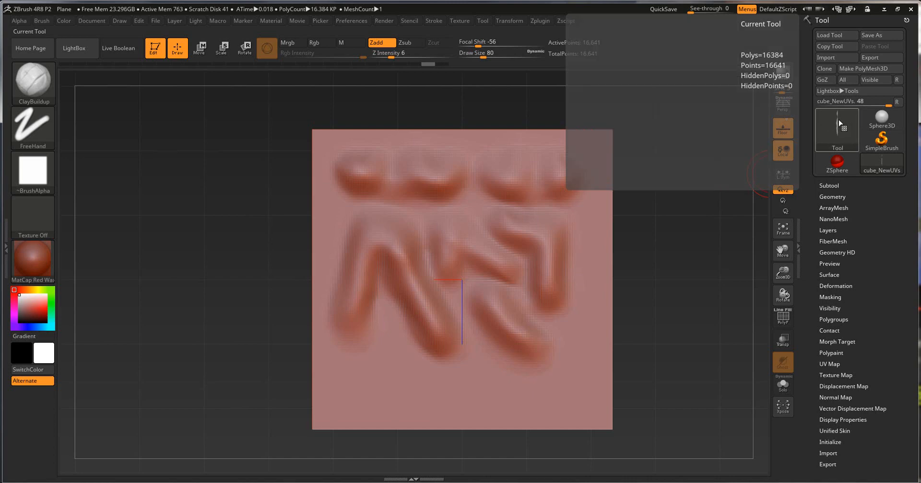
{"action": "left_click", "coordinate": [826, 131]}
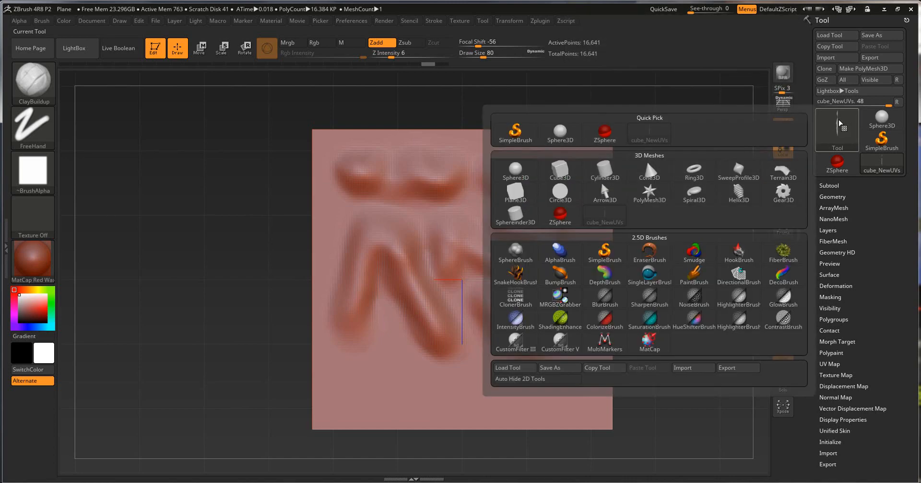
{"action": "left_click", "coordinate": [553, 304]}
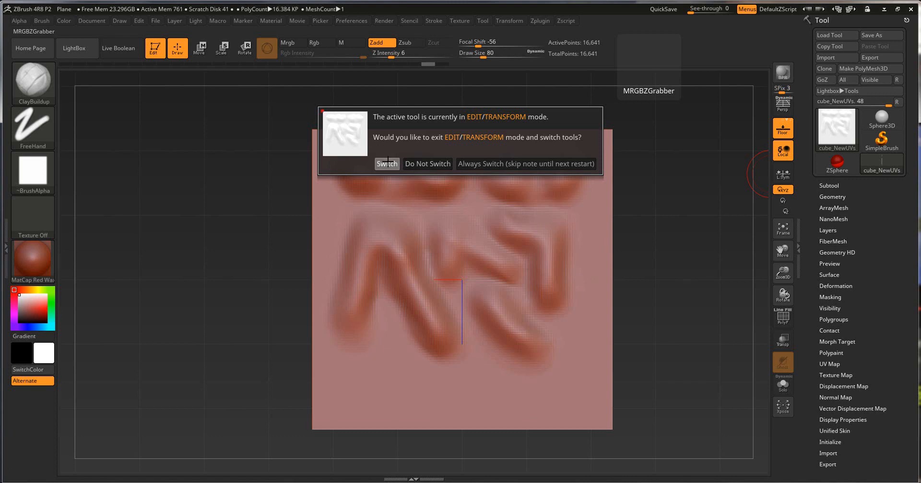
{"action": "left_click", "coordinate": [386, 161]}
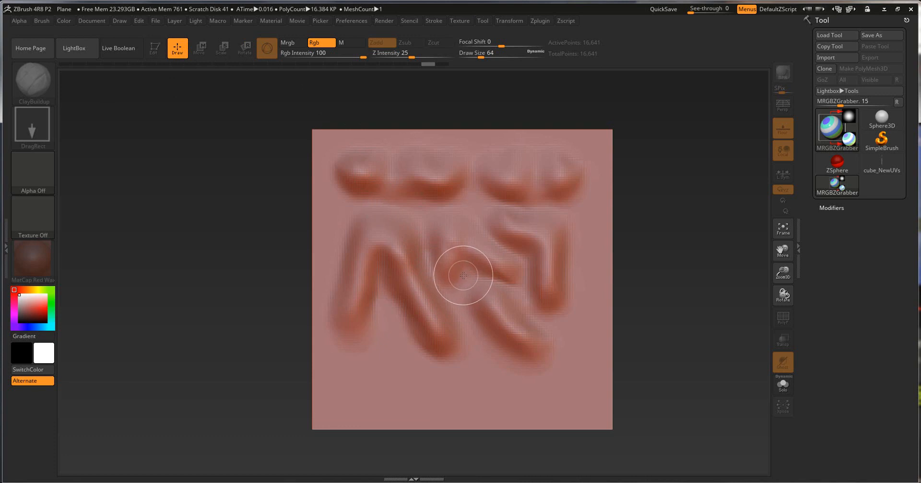
{"action": "key", "text": "shift"}
{"action": "mouse_move", "coordinate": [471, 293]}
{"action": "left_mouse_down", "text": "shift"}
{"action": "mouse_move", "coordinate": [496, 313]}
{"action": "mouse_move", "coordinate": [530, 317]}
{"action": "mouse_move", "coordinate": [548, 371]}
{"action": "mouse_move", "coordinate": [604, 417]}
{"action": "left_mouse_up", "text": "shift"}
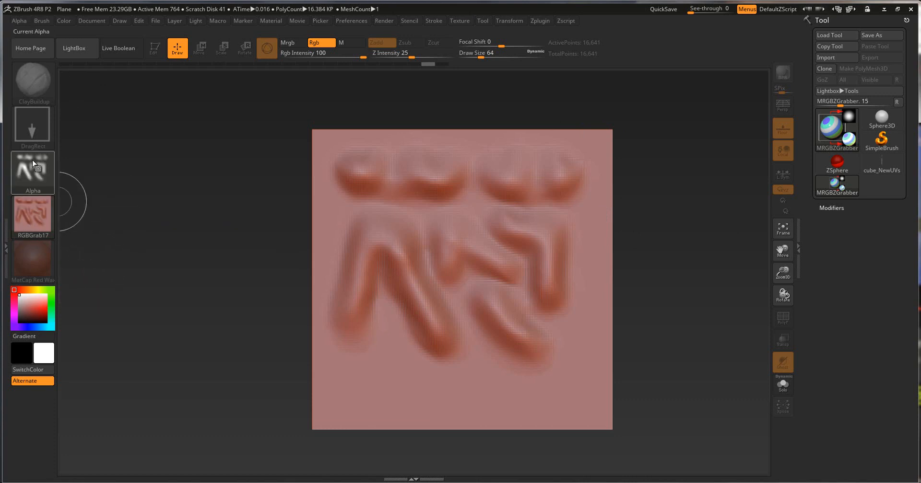
Export the captured alpha as a Photoshop PSD file named DepthGrab16 in the ZExportImport folder.
{"action": "mouse_move", "coordinate": [40, 220]}
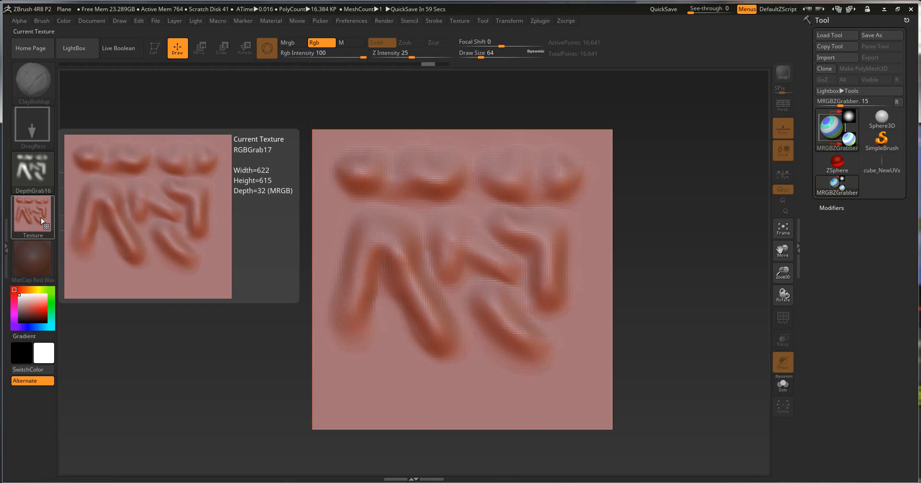
{"action": "mouse_move", "coordinate": [32, 167]}
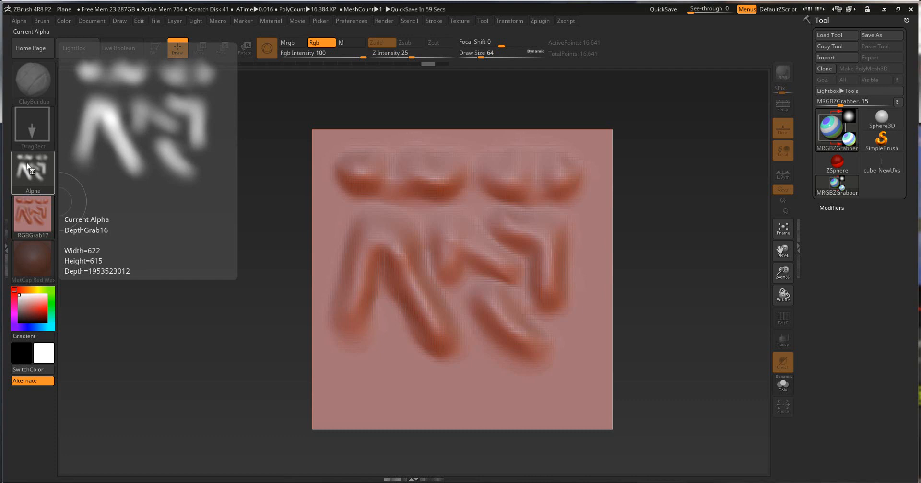
{"action": "left_click", "coordinate": [27, 167]}
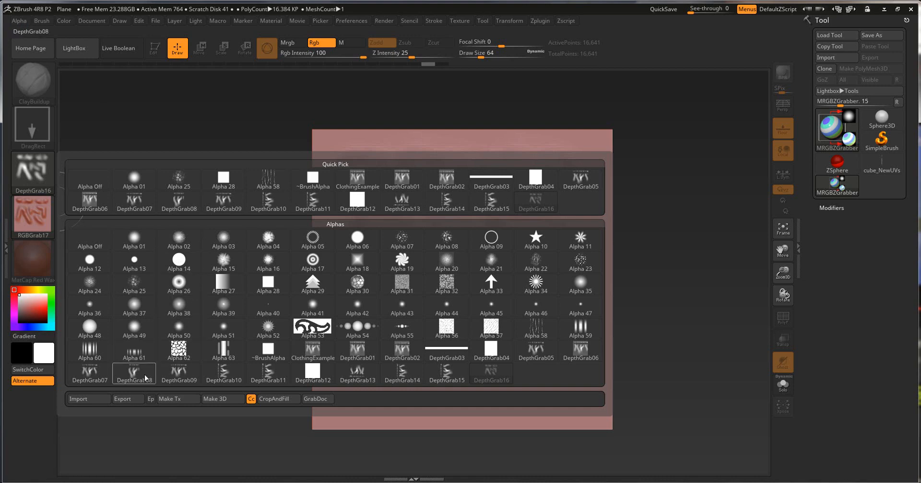
{"action": "left_click", "coordinate": [126, 400]}
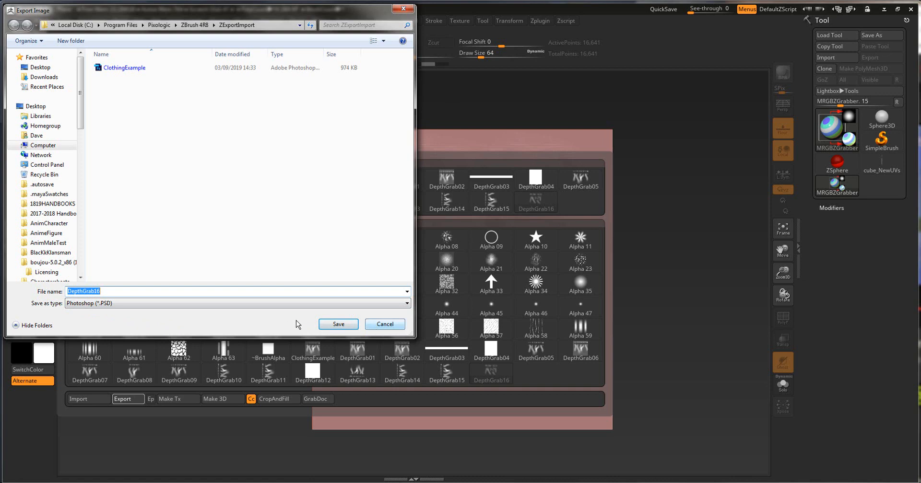
{"action": "left_click", "coordinate": [338, 324]}
{"action": "mouse_move", "coordinate": [24, 169]}
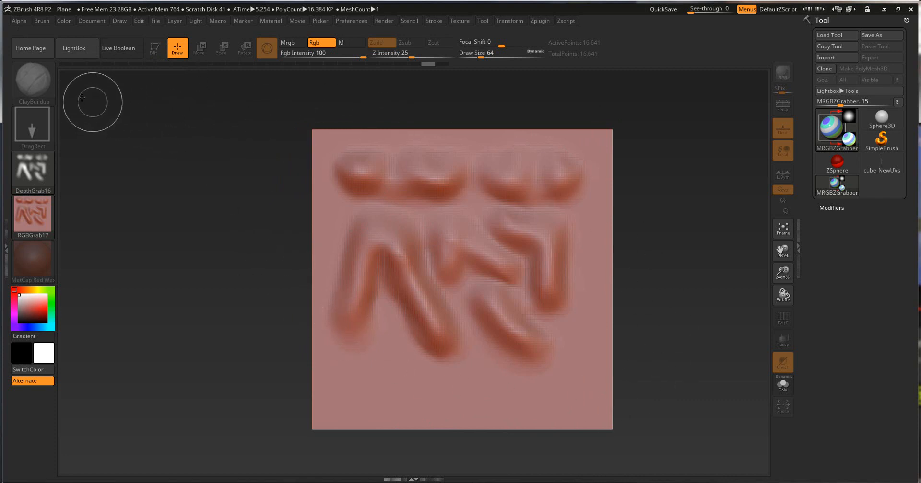
Open the recent DemoSoldier.ZPR project without saving the changes to the plane project.
{"action": "left_click", "coordinate": [81, 48]}
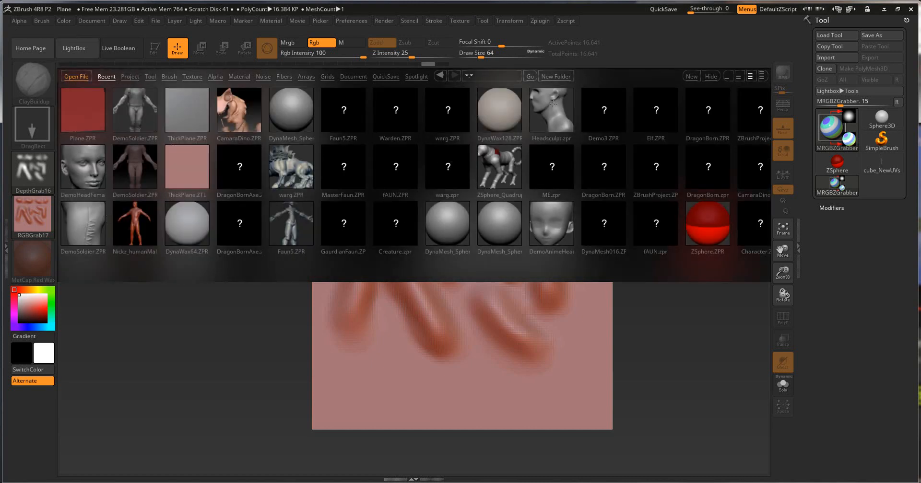
{"action": "double_click", "coordinate": [86, 226]}
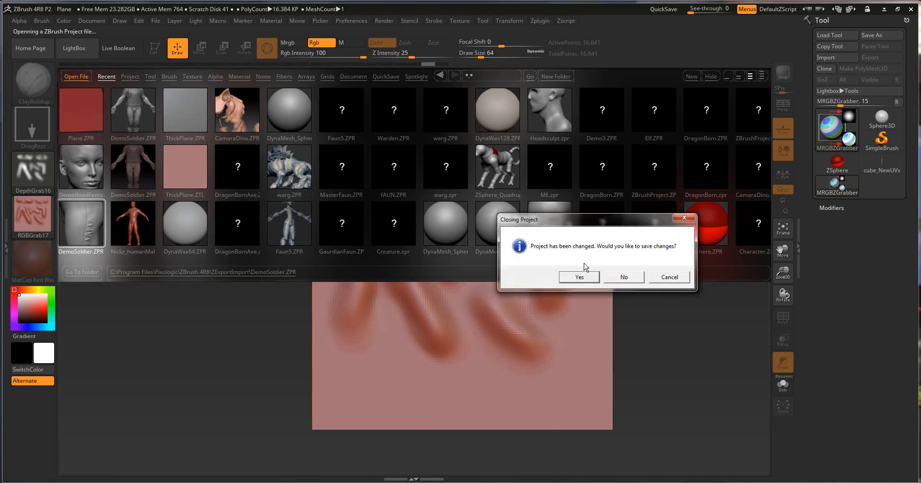
{"action": "left_click", "coordinate": [612, 277]}
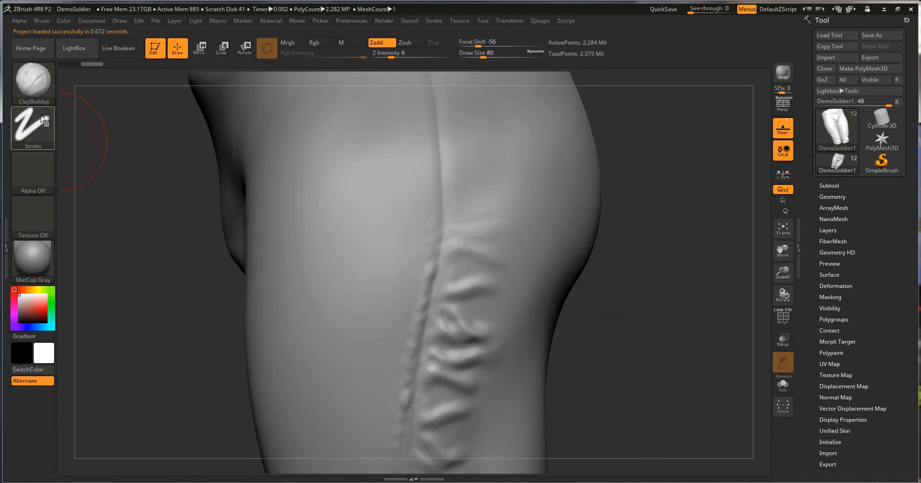
{"action": "left_click_drag", "start_coordinate": [326, 167], "coordinate": [333, 163]}
{"action": "key", "text": "ctrl+z"}
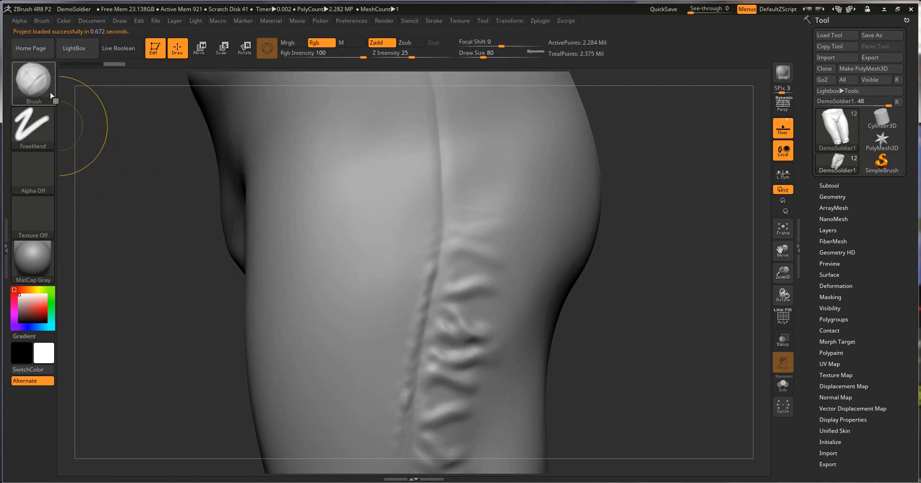
Try overlapping ClayBuildup strokes down the side of the soldier's upper trouser leg and undo them.
{"action": "left_click", "coordinate": [33, 80]}
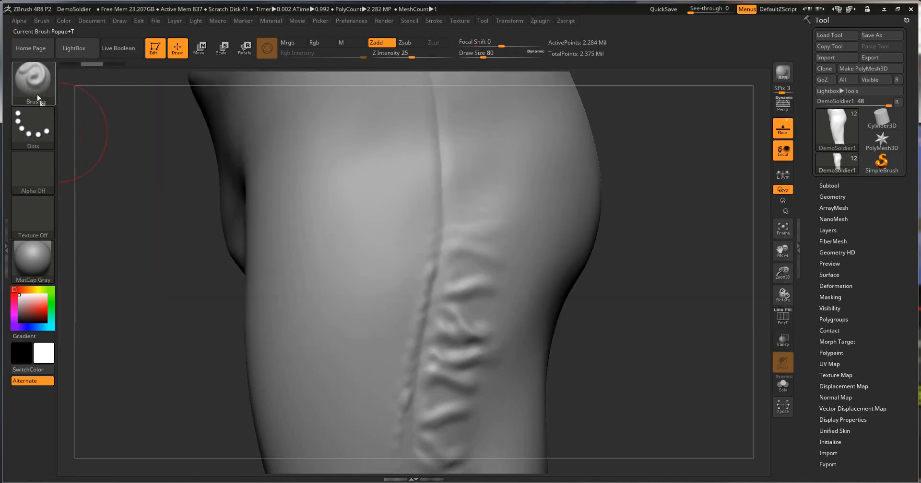
{"action": "left_click", "coordinate": [32, 81]}
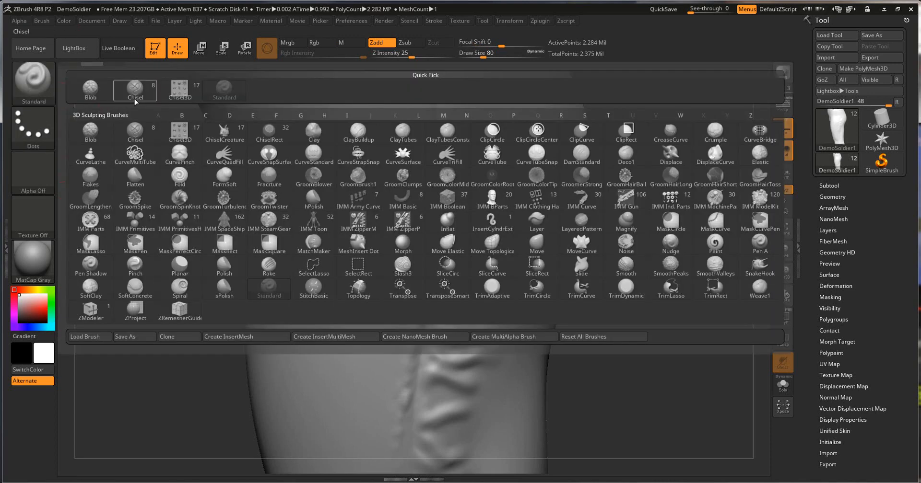
{"action": "left_click", "coordinate": [357, 132]}
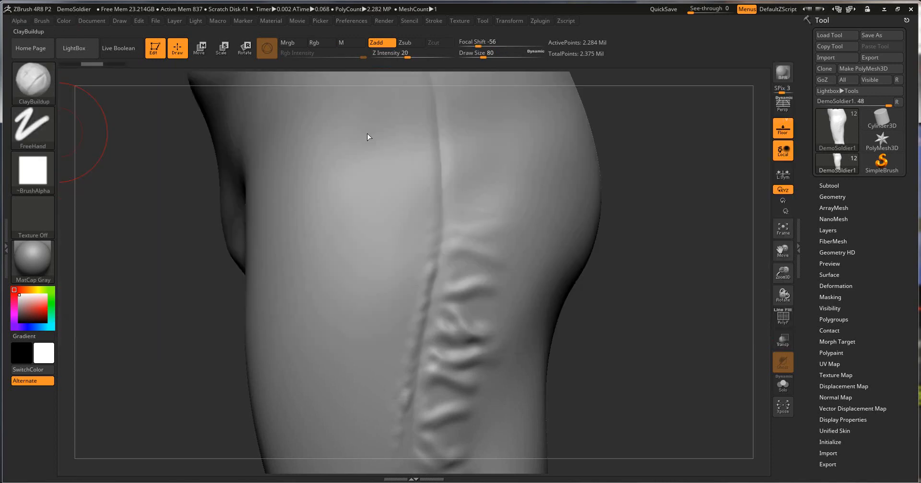
{"action": "mouse_move", "coordinate": [383, 196]}
{"action": "left_mouse_down"}
{"action": "mouse_move", "coordinate": [337, 312]}
{"action": "mouse_move", "coordinate": [331, 124]}
{"action": "mouse_move", "coordinate": [358, 79]}
{"action": "left_mouse_up"}
{"action": "mouse_move", "coordinate": [436, 156]}
{"action": "left_mouse_down"}
{"action": "mouse_move", "coordinate": [446, 160]}
{"action": "mouse_move", "coordinate": [542, 116]}
{"action": "mouse_move", "coordinate": [405, 146]}
{"action": "mouse_move", "coordinate": [355, 336]}
{"action": "mouse_move", "coordinate": [316, 283]}
{"action": "mouse_move", "coordinate": [451, 194]}
{"action": "mouse_move", "coordinate": [498, 144]}
{"action": "left_mouse_up"}
{"action": "key", "text": "ctrl+z"}
{"action": "key", "text": "ctrl+z"}
{"action": "key", "text": "ctrl+z"}
{"action": "key", "text": "ctrl+z"}
{"action": "key", "text": "ctrl+z"}
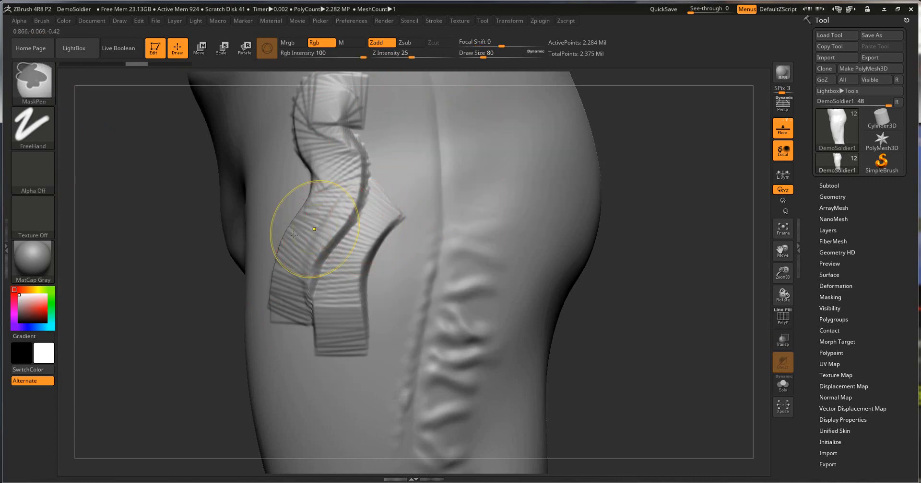
{"action": "key", "text": "ctrl+z"}
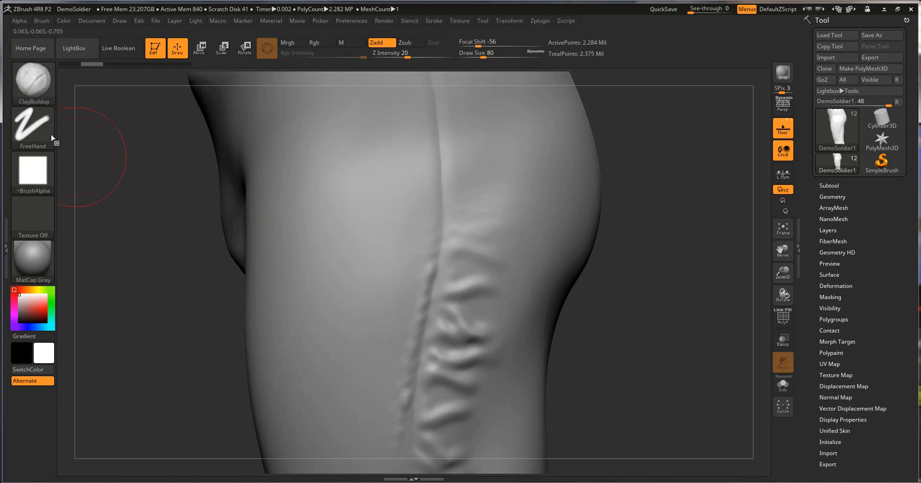
Switch to the Standard brush, try long soft strokes on the side of the trouser leg and undo them.
{"action": "left_click", "coordinate": [38, 91]}
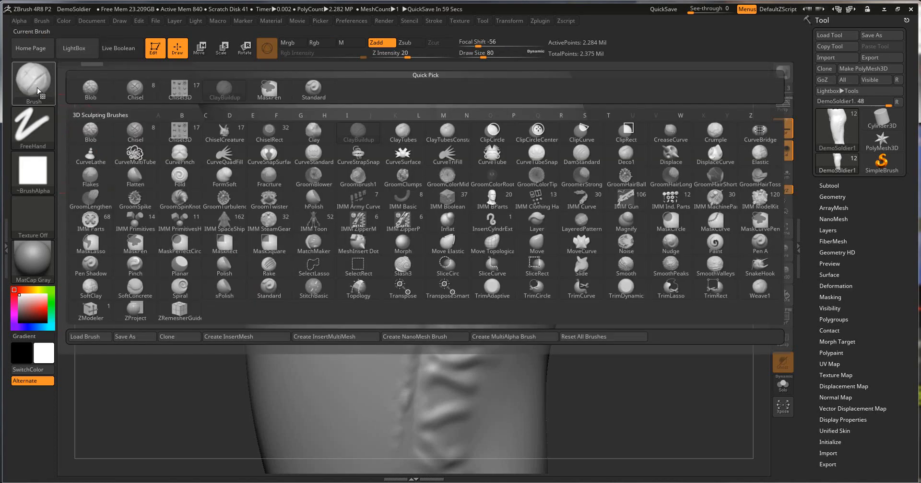
{"action": "left_click", "coordinate": [313, 89]}
{"action": "mouse_move", "coordinate": [323, 126]}
{"action": "left_mouse_down"}
{"action": "mouse_move", "coordinate": [350, 220]}
{"action": "mouse_move", "coordinate": [329, 351]}
{"action": "mouse_move", "coordinate": [353, 314]}
{"action": "mouse_move", "coordinate": [367, 187]}
{"action": "mouse_move", "coordinate": [386, 89]}
{"action": "mouse_move", "coordinate": [398, 77]}
{"action": "left_mouse_up"}
{"action": "left_click_drag", "start_coordinate": [504, 178], "coordinate": [507, 207]}
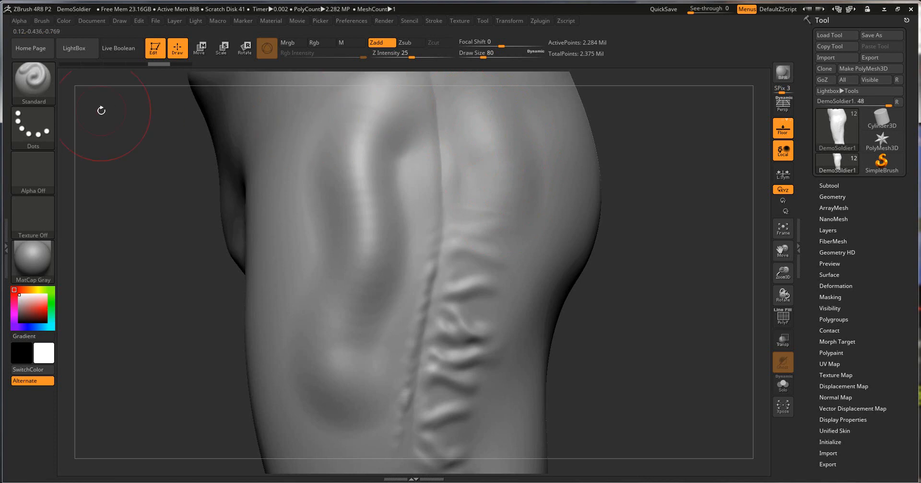
{"action": "key", "text": "ctrl"}
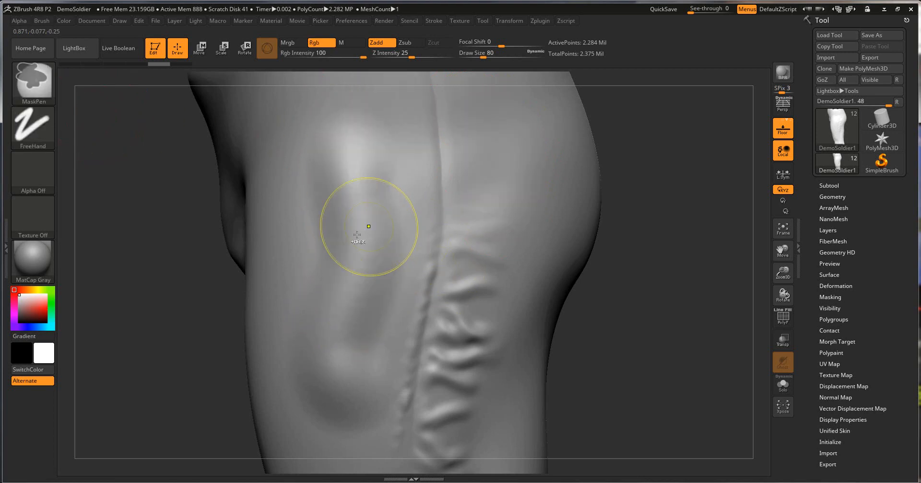
{"action": "key", "text": "ctrl+z"}
{"action": "key", "text": "ctrl+z"}
{"action": "key", "text": "ctrl+z"}
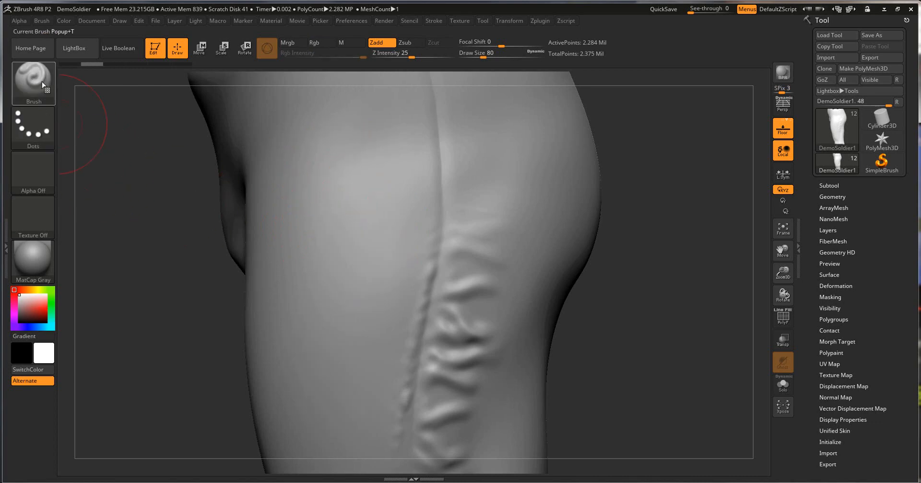
Load the DepthGrab16 alpha and try a dense Dots stroke down the side of the upper trouser leg.
{"action": "left_click", "coordinate": [38, 179]}
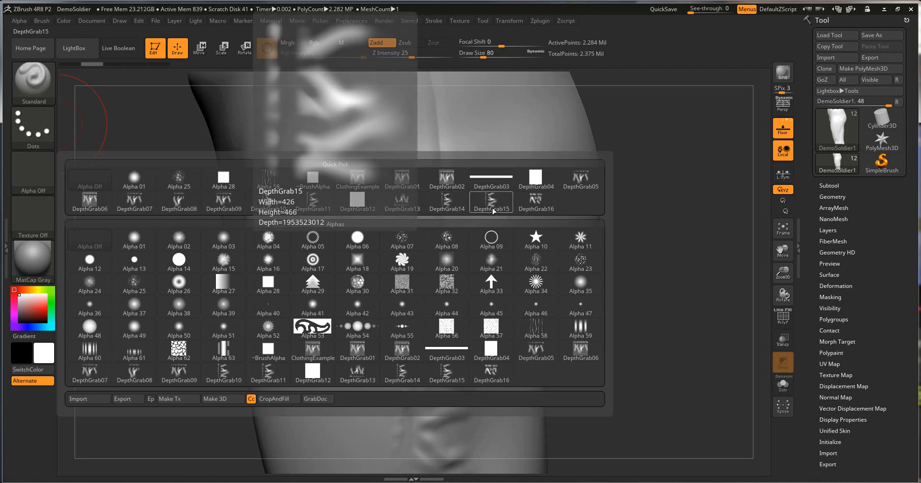
{"action": "mouse_move", "coordinate": [537, 204]}
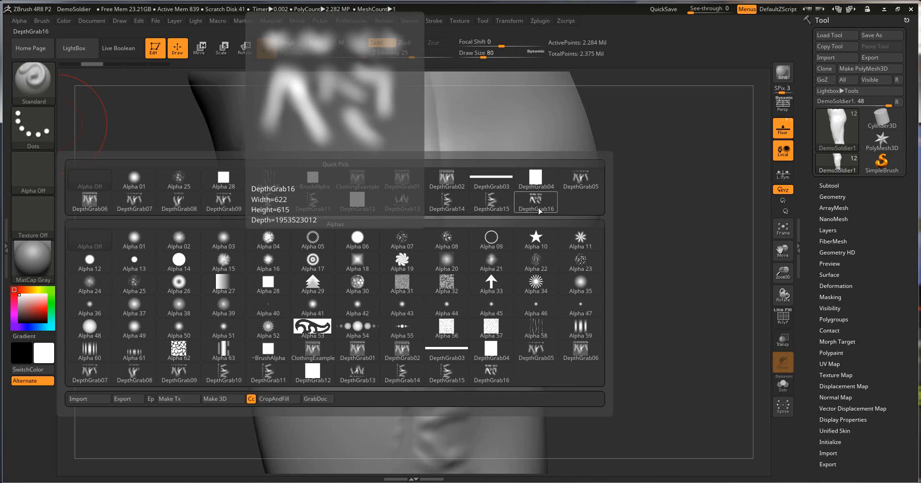
{"action": "left_click", "coordinate": [538, 207]}
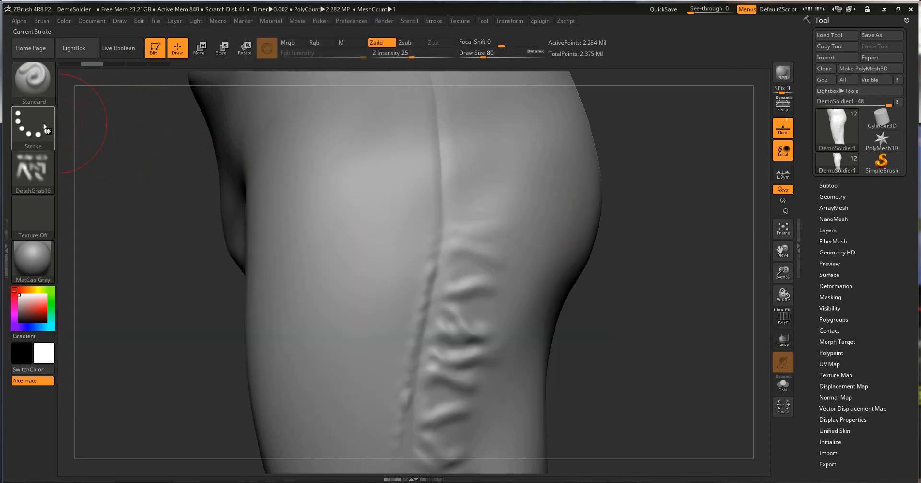
{"action": "mouse_move", "coordinate": [354, 148]}
{"action": "left_mouse_down"}
{"action": "mouse_move", "coordinate": [378, 182]}
{"action": "mouse_move", "coordinate": [374, 245]}
{"action": "mouse_move", "coordinate": [356, 152]}
{"action": "mouse_move", "coordinate": [366, 123]}
{"action": "mouse_move", "coordinate": [384, 120]}
{"action": "mouse_move", "coordinate": [316, 254]}
{"action": "mouse_move", "coordinate": [297, 359]}
{"action": "left_mouse_up"}
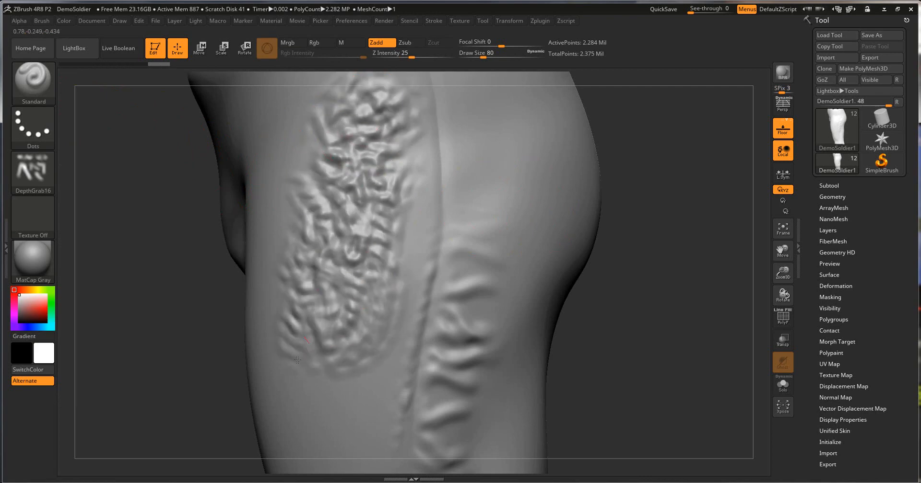
Turn the alpha off, try plain strokes on the back of the hip, and undo all test strokes.
{"action": "left_click", "coordinate": [33, 170]}
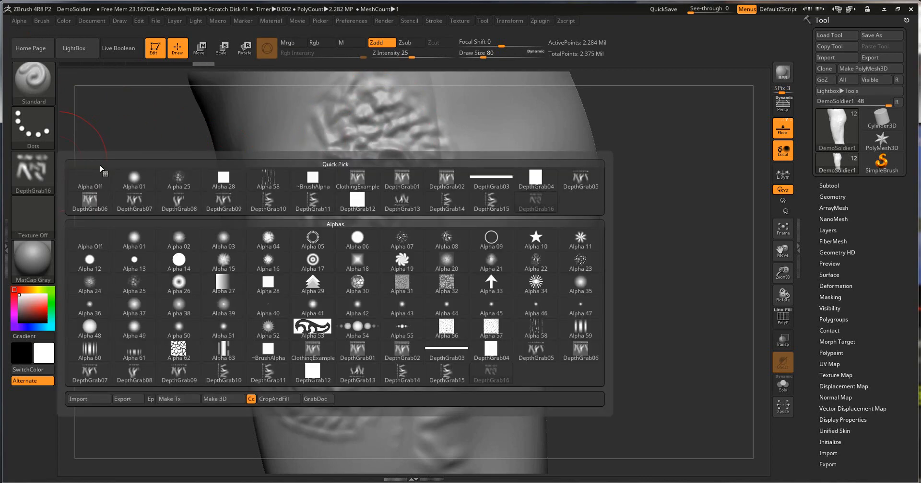
{"action": "left_click", "coordinate": [102, 180]}
{"action": "mouse_move", "coordinate": [431, 176]}
{"action": "left_mouse_down"}
{"action": "mouse_move", "coordinate": [477, 183]}
{"action": "mouse_move", "coordinate": [525, 127]}
{"action": "mouse_move", "coordinate": [515, 192]}
{"action": "left_mouse_up"}
{"action": "mouse_move", "coordinate": [660, 196]}
{"action": "left_mouse_down"}
{"action": "mouse_move", "coordinate": [619, 197]}
{"action": "mouse_move", "coordinate": [598, 150]}
{"action": "mouse_move", "coordinate": [552, 180]}
{"action": "left_mouse_up"}
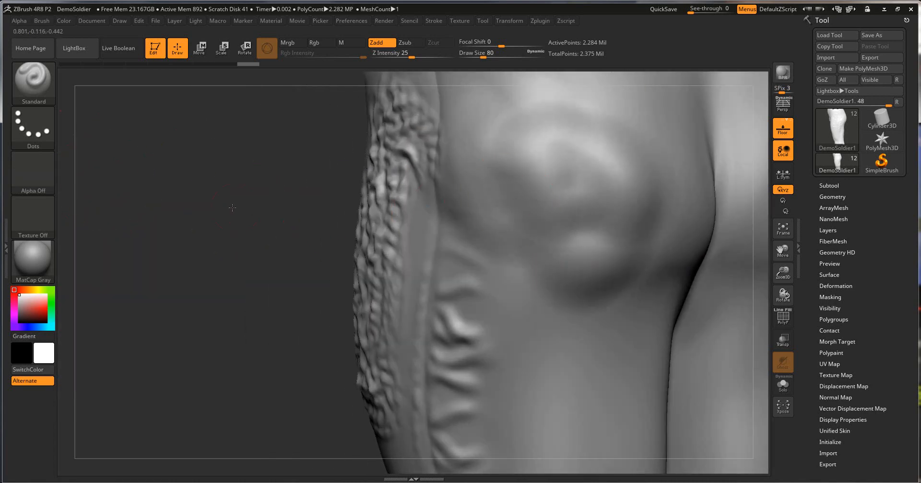
{"action": "left_click_drag", "start_coordinate": [232, 210], "coordinate": [268, 207]}
{"action": "key", "text": "ctrl+z"}
{"action": "key", "text": "ctrl+z"}
{"action": "key", "text": "ctrl+z"}
{"action": "key", "text": "ctrl+z"}
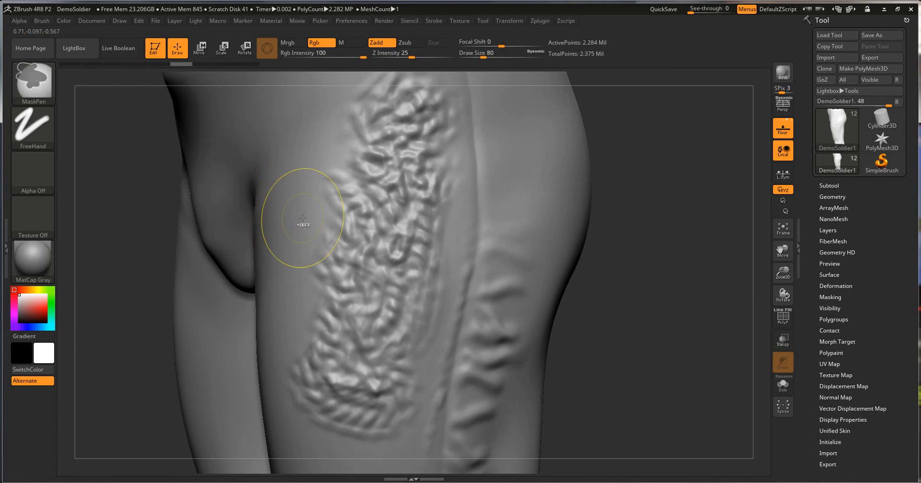
{"action": "key", "text": "ctrl+z"}
{"action": "key", "text": "ctrl+z"}
{"action": "key", "text": "ctrl+z"}
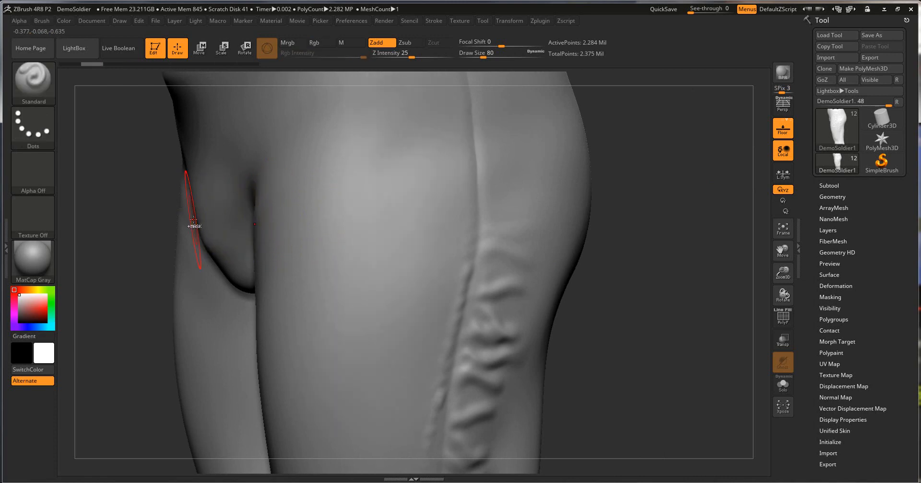
Load the DepthGrab16 alpha on the Standard brush and switch the stroke type to DragRect.
{"action": "left_click", "coordinate": [34, 175]}
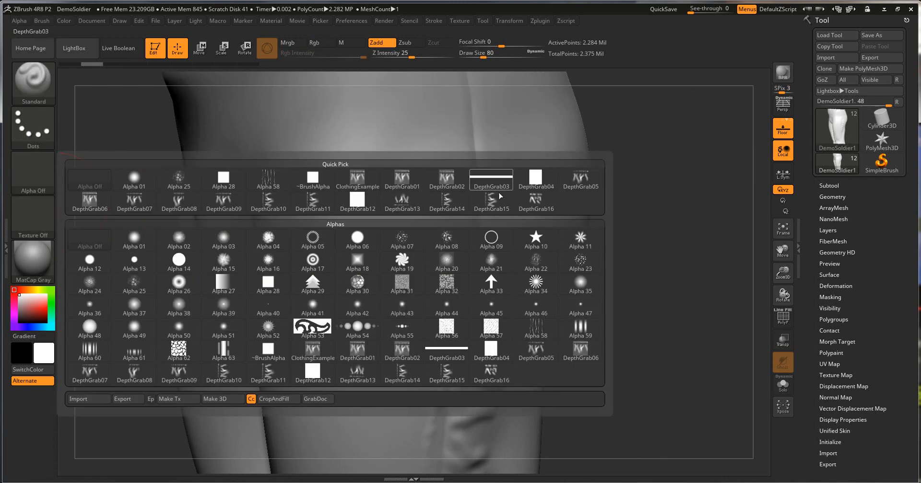
{"action": "left_click", "coordinate": [536, 200]}
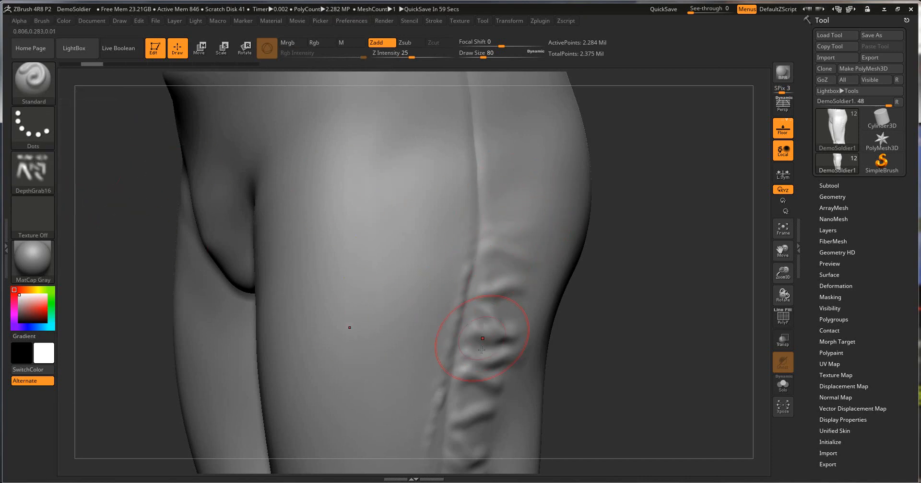
{"action": "left_click", "coordinate": [31, 129]}
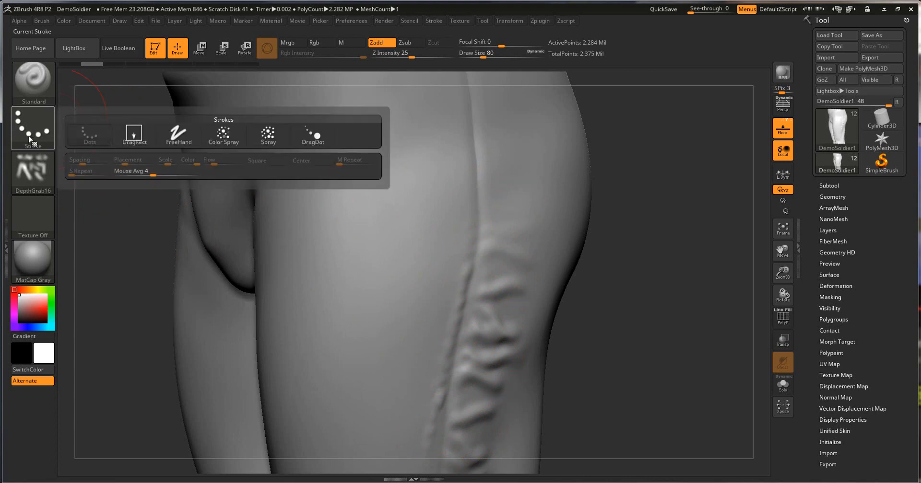
{"action": "left_click", "coordinate": [137, 138]}
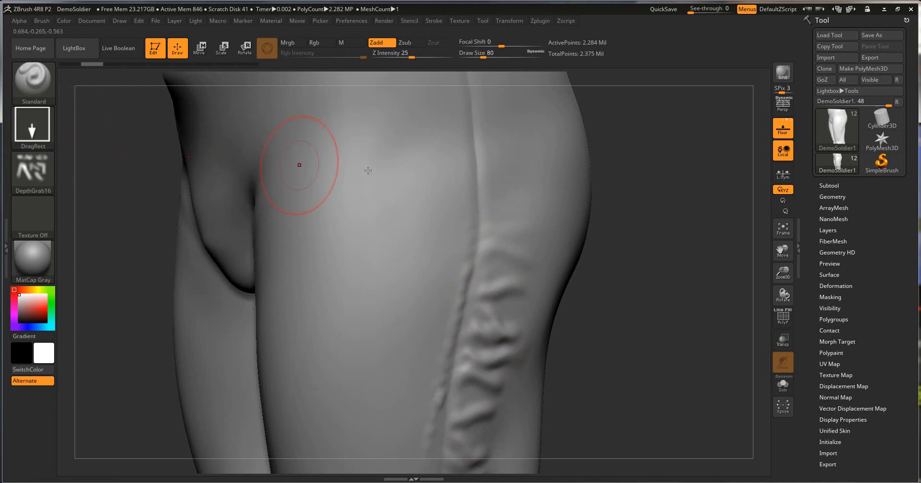
Try stamping the alpha on the upper trouser leg and across the side seam, and undo both stamps.
{"action": "mouse_move", "coordinate": [426, 179]}
{"action": "left_mouse_down"}
{"action": "mouse_move", "coordinate": [369, 178]}
{"action": "mouse_move", "coordinate": [349, 190]}
{"action": "left_mouse_up"}
{"action": "left_click_drag", "start_coordinate": [705, 224], "coordinate": [638, 225]}
{"action": "left_click_drag", "start_coordinate": [495, 178], "coordinate": [582, 172]}
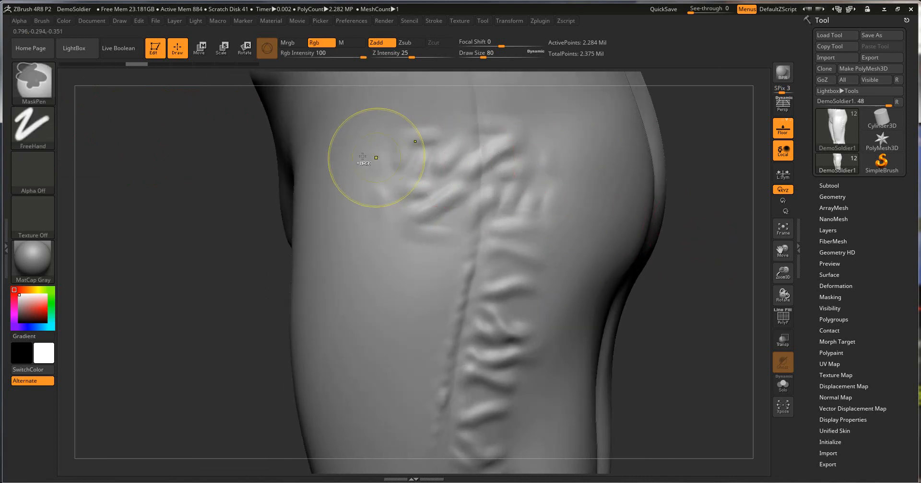
{"action": "key", "text": "ctrl+z"}
{"action": "key", "text": "ctrl+z"}
Set Z Intensity to 64 and drag out a fold stamp beside the upper side seam, undoing the trial placements.
{"action": "left_click_drag", "start_coordinate": [412, 54], "coordinate": [430, 72]}
{"action": "left_click_drag", "start_coordinate": [410, 175], "coordinate": [369, 219]}
{"action": "left_click_drag", "start_coordinate": [145, 206], "coordinate": [187, 207]}
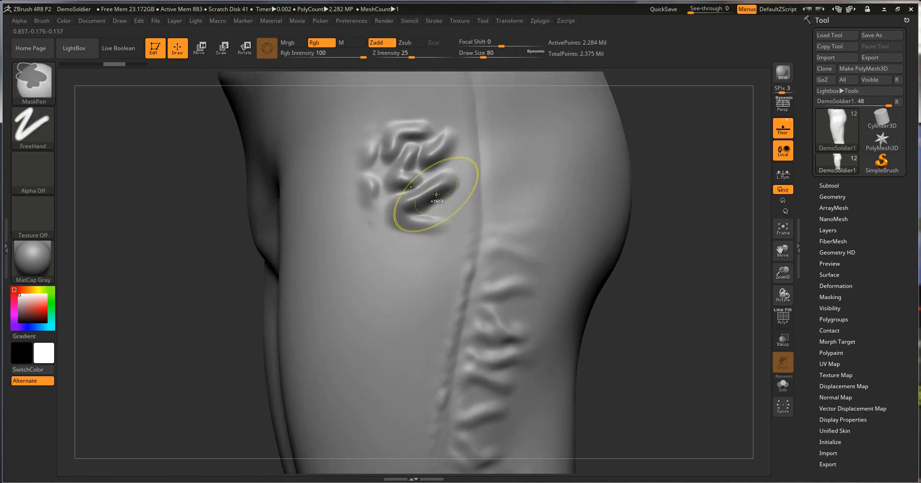
{"action": "key", "text": "ctrl+z"}
{"action": "left_click_drag", "start_coordinate": [492, 176], "coordinate": [435, 181]}
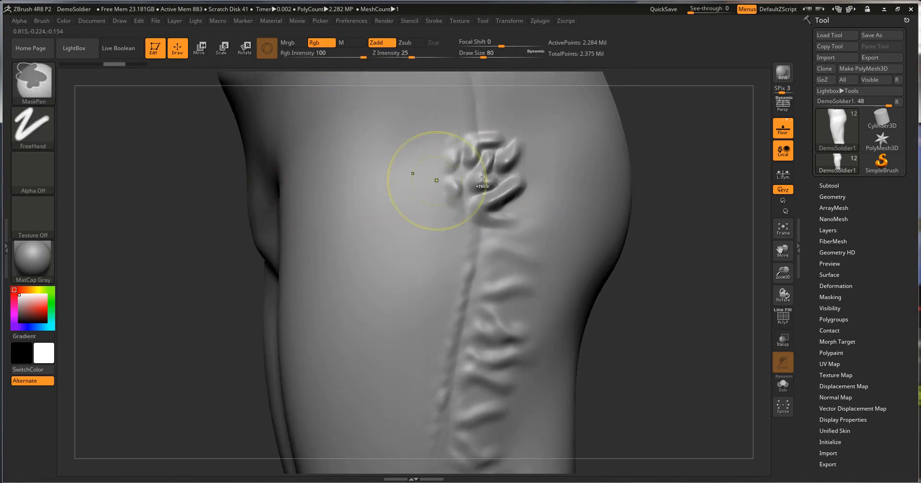
{"action": "key", "text": "ctrl+z"}
{"action": "left_click_drag", "start_coordinate": [525, 173], "coordinate": [446, 180]}
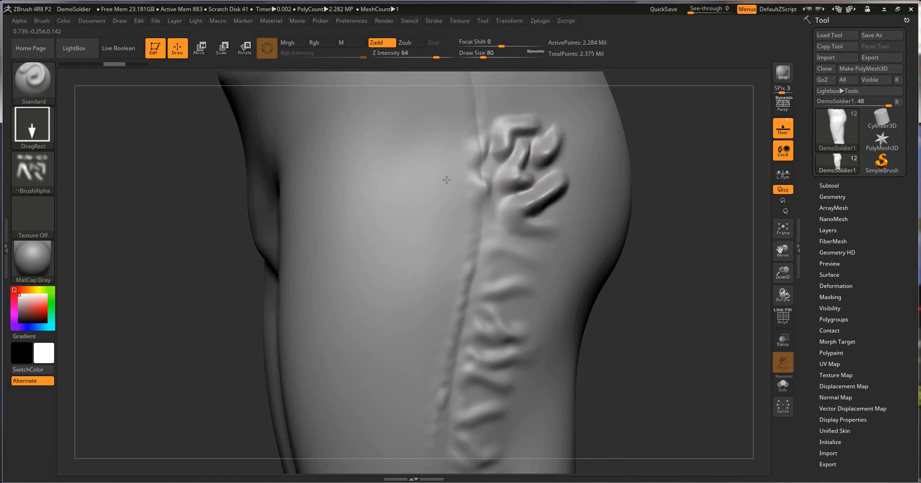
Try more fold stamps above and below the first one along the side seam and undo all the stamps.
{"action": "right_click_drag", "start_coordinate": [634, 251], "coordinate": [556, 192], "text": "ctrl"}
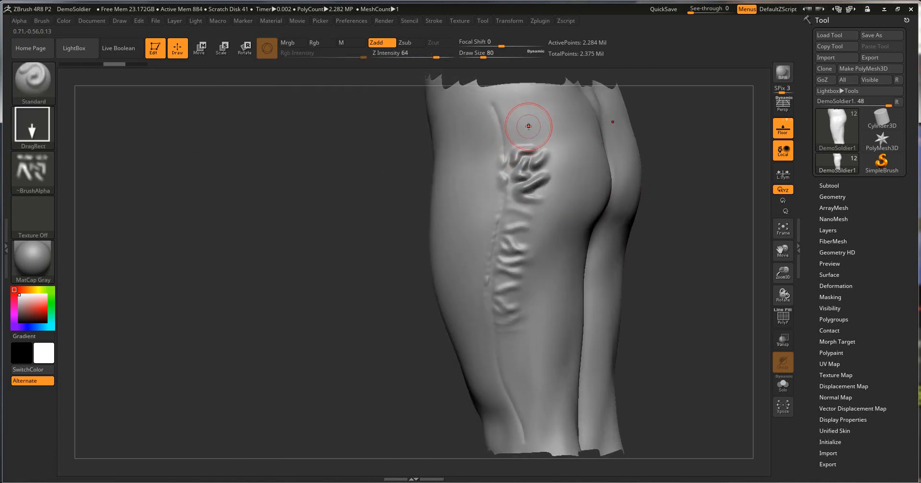
{"action": "mouse_move", "coordinate": [527, 124]}
{"action": "left_mouse_down"}
{"action": "mouse_move", "coordinate": [481, 140]}
{"action": "mouse_move", "coordinate": [516, 119]}
{"action": "mouse_move", "coordinate": [484, 129]}
{"action": "mouse_move", "coordinate": [504, 163]}
{"action": "left_mouse_up"}
{"action": "key", "text": "ctrl+z"}
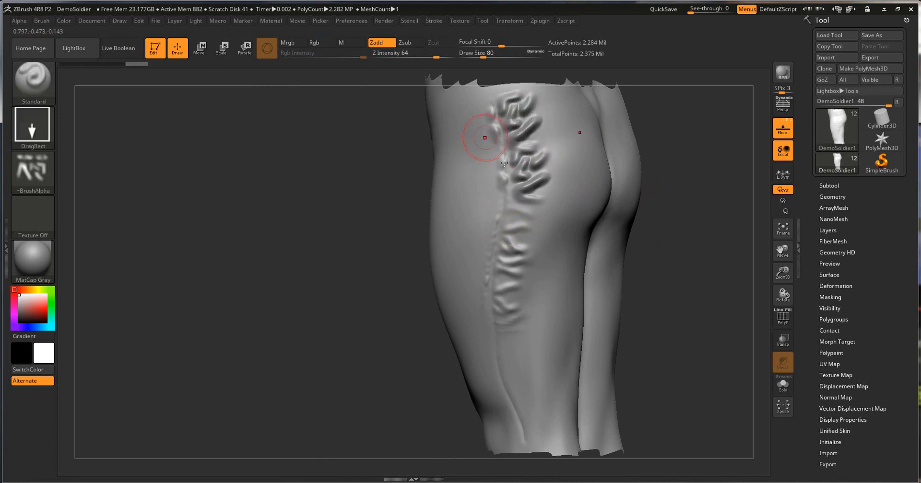
{"action": "left_click_drag", "start_coordinate": [526, 226], "coordinate": [477, 217]}
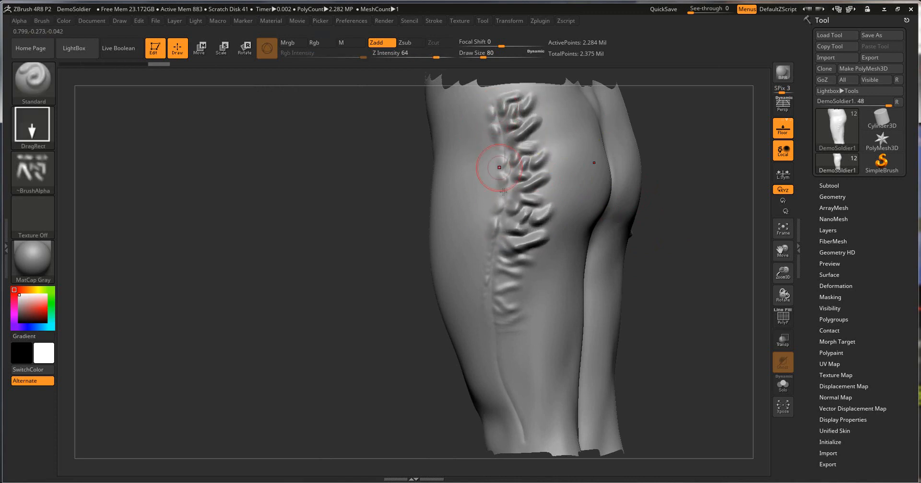
{"action": "mouse_move", "coordinate": [660, 280]}
{"action": "left_mouse_down"}
{"action": "mouse_move", "coordinate": [681, 274]}
{"action": "mouse_move", "coordinate": [566, 274]}
{"action": "mouse_move", "coordinate": [650, 276]}
{"action": "left_mouse_up"}
{"action": "key", "text": "shift"}
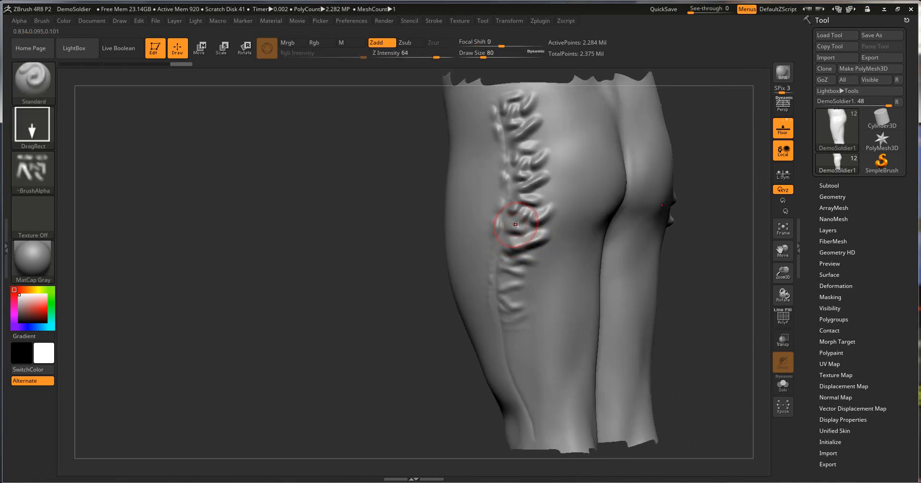
{"action": "key", "text": "ctrl"}
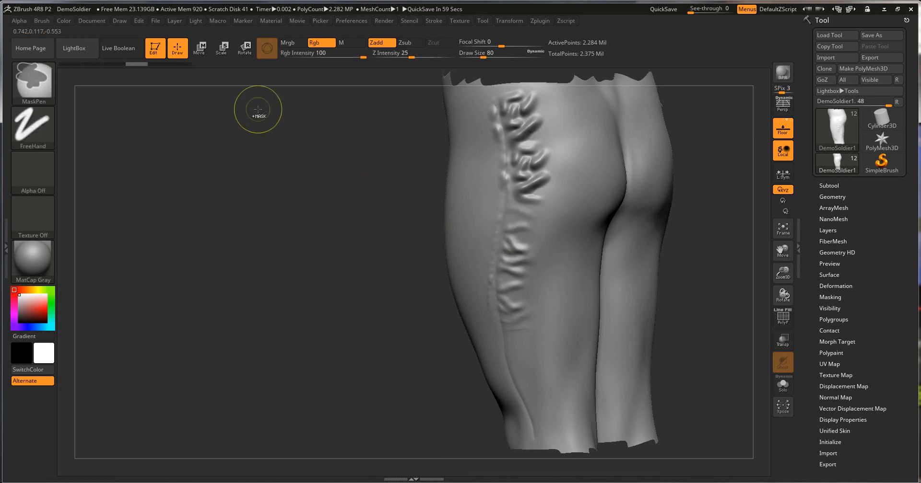
Switch the stroke type to DragDot and place three fixed-size alpha stamps around the upper side seam.
{"action": "left_click", "coordinate": [45, 132]}
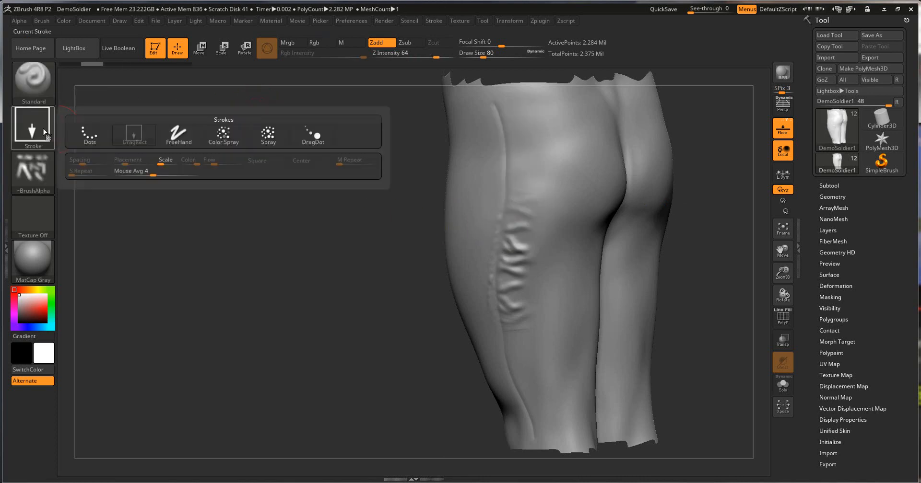
{"action": "left_click", "coordinate": [317, 141]}
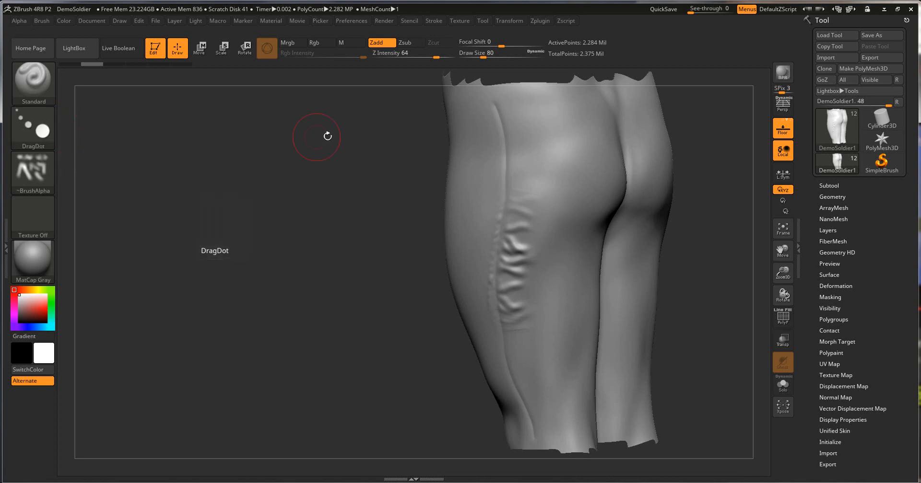
{"action": "mouse_move", "coordinate": [351, 130]}
{"action": "right_mouse_down", "text": "ctrl"}
{"action": "mouse_move", "coordinate": [271, 171]}
{"action": "mouse_move", "coordinate": [321, 192]}
{"action": "mouse_move", "coordinate": [250, 255]}
{"action": "mouse_move", "coordinate": [250, 307]}
{"action": "right_mouse_up", "text": "ctrl"}
{"action": "left_click_drag", "start_coordinate": [370, 222], "coordinate": [441, 229]}
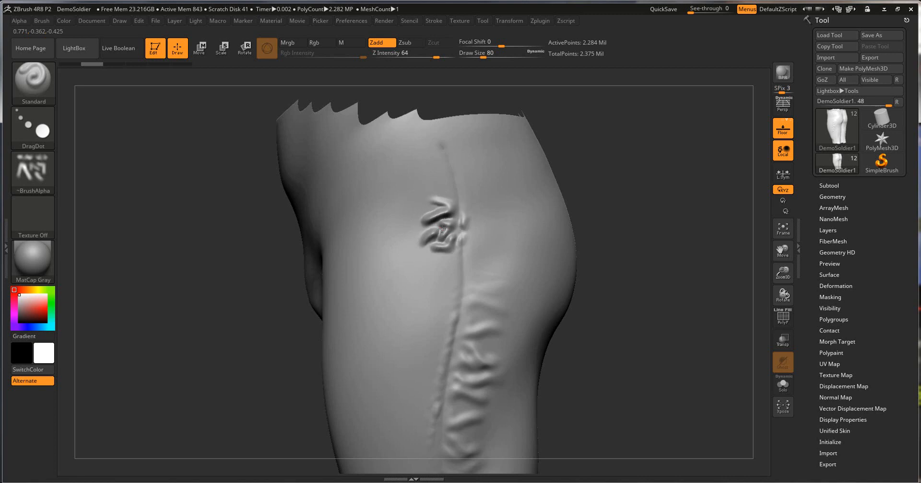
{"action": "left_click_drag", "start_coordinate": [493, 175], "coordinate": [470, 185]}
{"action": "left_click_drag", "start_coordinate": [479, 251], "coordinate": [474, 229]}
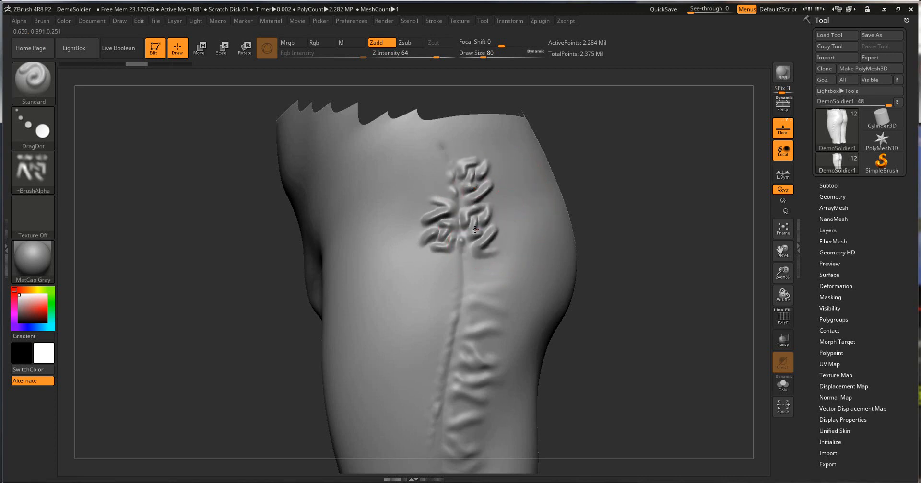
{"action": "left_click_drag", "start_coordinate": [688, 261], "coordinate": [678, 263]}
{"action": "left_click_drag", "start_coordinate": [224, 239], "coordinate": [223, 245]}
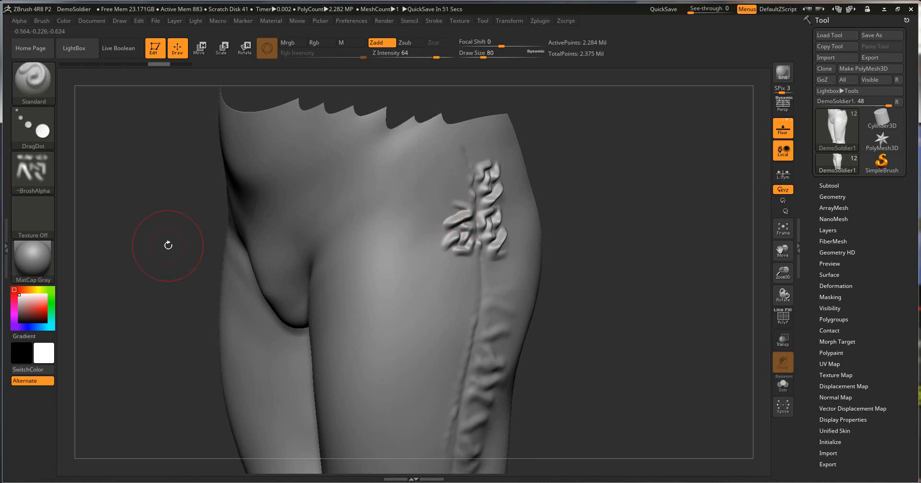
Try DragDot stamps on the front of the thigh, groin and lower belly, and undo every stamp.
{"action": "left_click", "coordinate": [386, 202]}
{"action": "left_click", "coordinate": [409, 326]}
{"action": "left_click", "coordinate": [322, 231]}
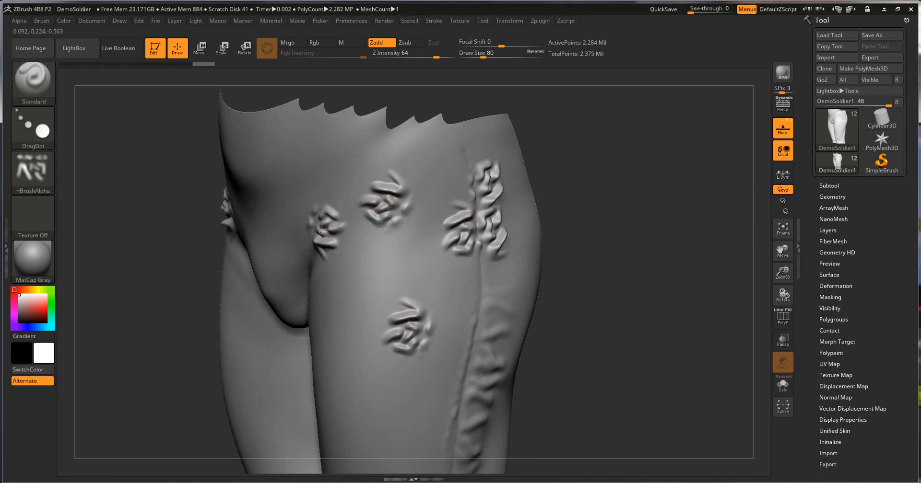
{"action": "left_click", "coordinate": [281, 181]}
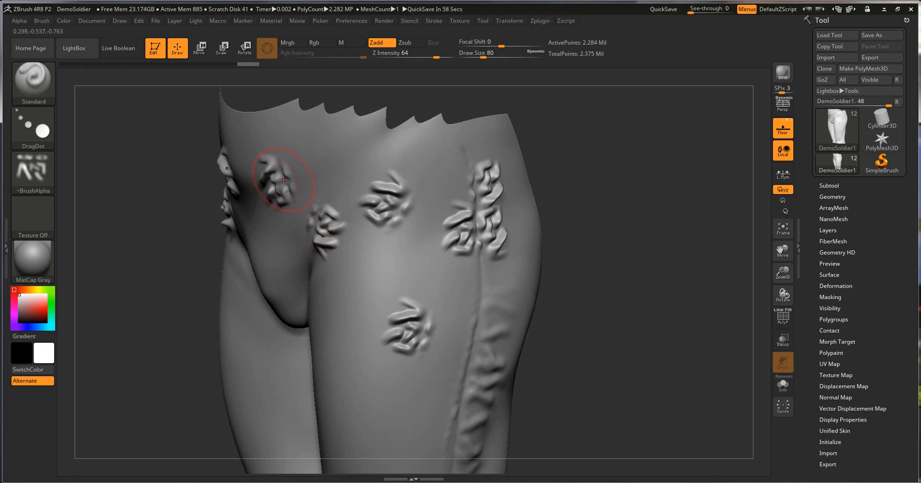
{"action": "key", "text": "ctrl+z"}
{"action": "key", "text": "ctrl+z"}
{"action": "key", "text": "ctrl+z"}
{"action": "key", "text": "ctrl+z"}
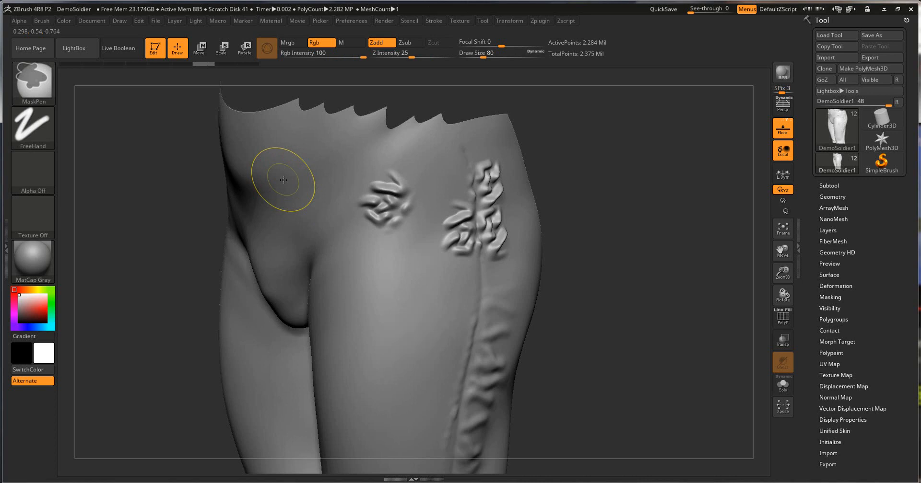
{"action": "key", "text": "ctrl+z"}
{"action": "key", "text": "ctrl+z"}
{"action": "key", "text": "ctrl+z"}
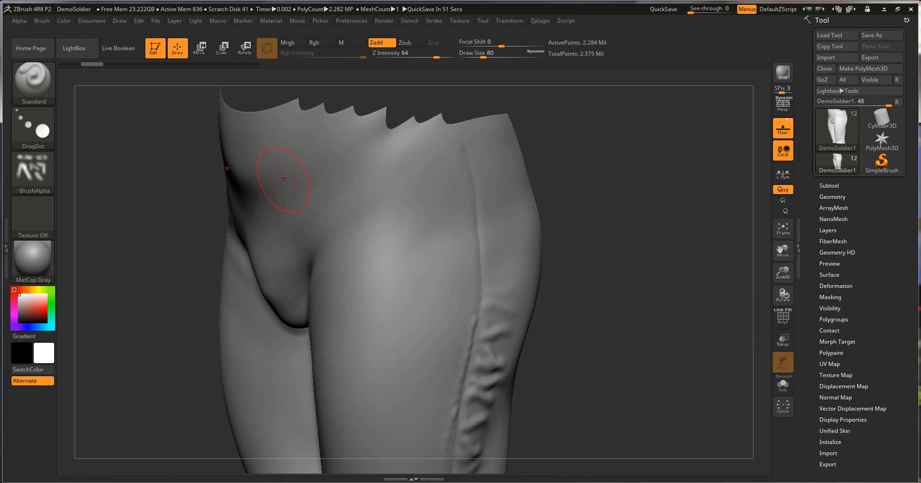
Set the stroke type to Dots and enable Roll mode in the stroke modifiers.
{"action": "left_click", "coordinate": [46, 129]}
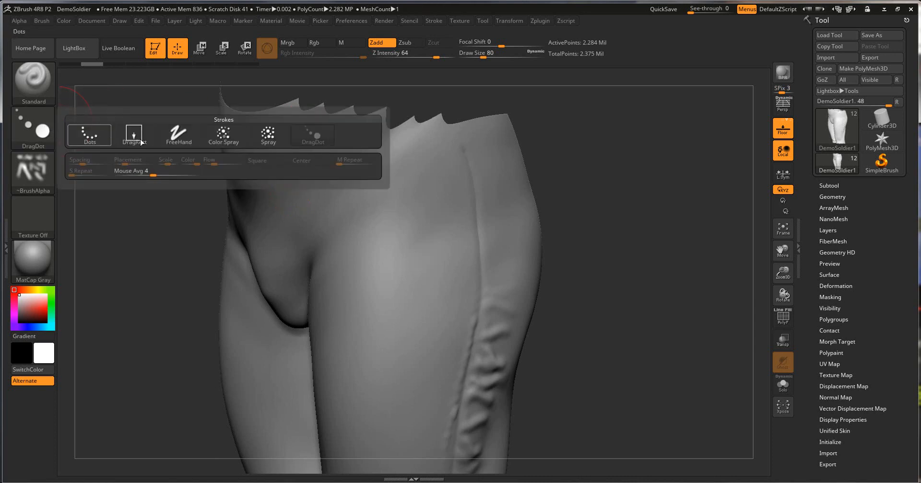
{"action": "left_click", "coordinate": [89, 135]}
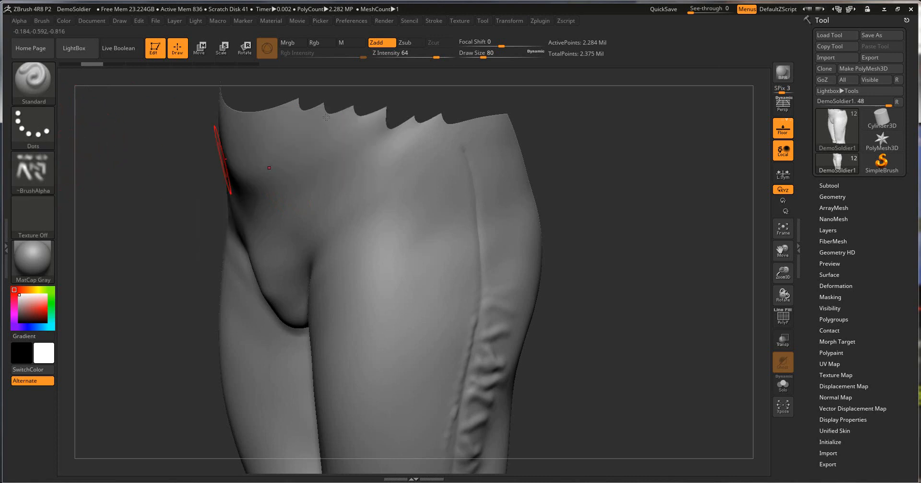
{"action": "left_click", "coordinate": [435, 22]}
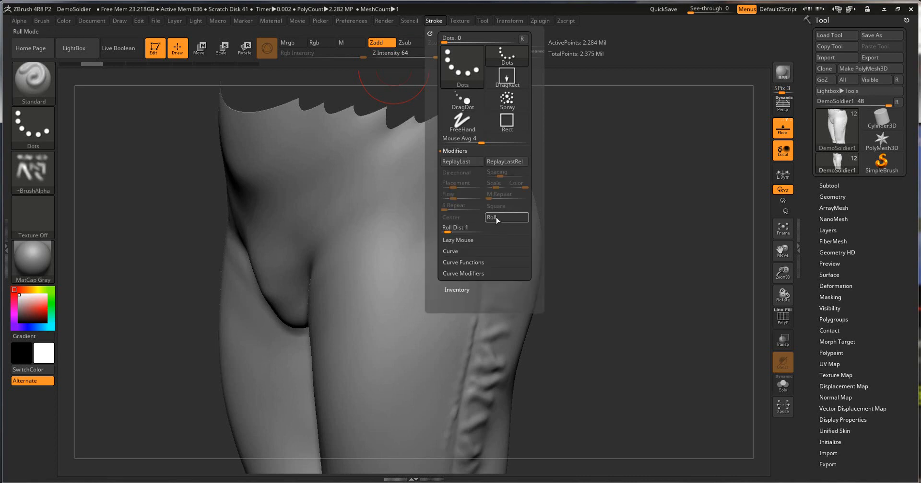
Paint winding strokes of the rolling alpha over the front, side and back of the upper trouser leg.
{"action": "mouse_move", "coordinate": [405, 189]}
{"action": "left_mouse_down"}
{"action": "mouse_move", "coordinate": [410, 288]}
{"action": "mouse_move", "coordinate": [317, 201]}
{"action": "mouse_move", "coordinate": [405, 276]}
{"action": "mouse_move", "coordinate": [355, 369]}
{"action": "mouse_move", "coordinate": [411, 295]}
{"action": "mouse_move", "coordinate": [391, 256]}
{"action": "left_mouse_up"}
{"action": "left_click_drag", "start_coordinate": [421, 195], "coordinate": [449, 252]}
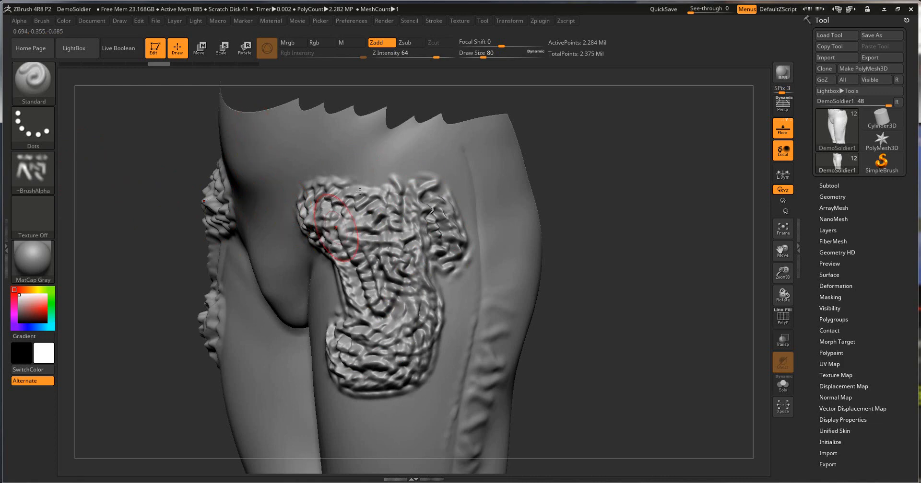
{"action": "left_click_drag", "start_coordinate": [653, 223], "coordinate": [589, 218]}
{"action": "mouse_move", "coordinate": [530, 174]}
{"action": "left_mouse_down"}
{"action": "mouse_move", "coordinate": [568, 247]}
{"action": "mouse_move", "coordinate": [578, 152]}
{"action": "mouse_move", "coordinate": [649, 230]}
{"action": "mouse_move", "coordinate": [552, 306]}
{"action": "mouse_move", "coordinate": [518, 421]}
{"action": "mouse_move", "coordinate": [472, 413]}
{"action": "left_mouse_up"}
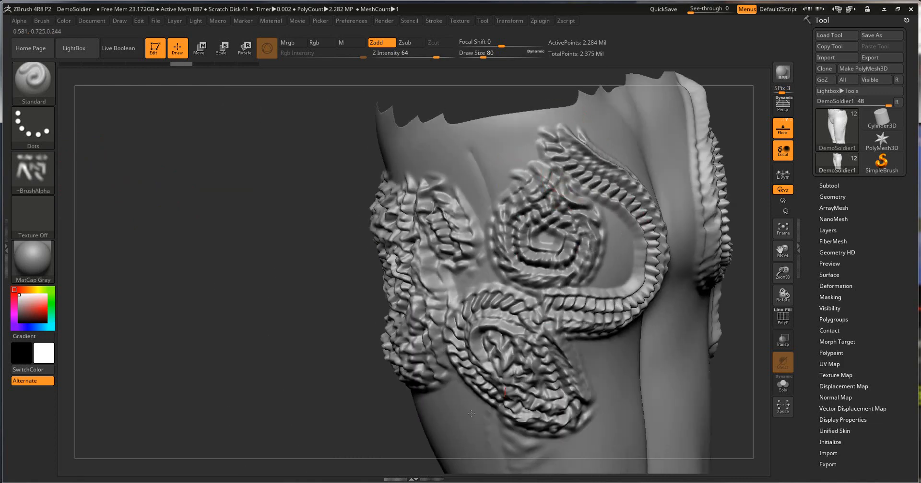
Undo all the alpha strokes painted on the front, side and back of the upper trouser leg.
{"action": "key", "text": "ctrl+z"}
{"action": "key", "text": "ctrl+z"}
{"action": "key", "text": "ctrl+z"}
{"action": "key", "text": "ctrl+z"}
{"action": "key", "text": "ctrl+z"}
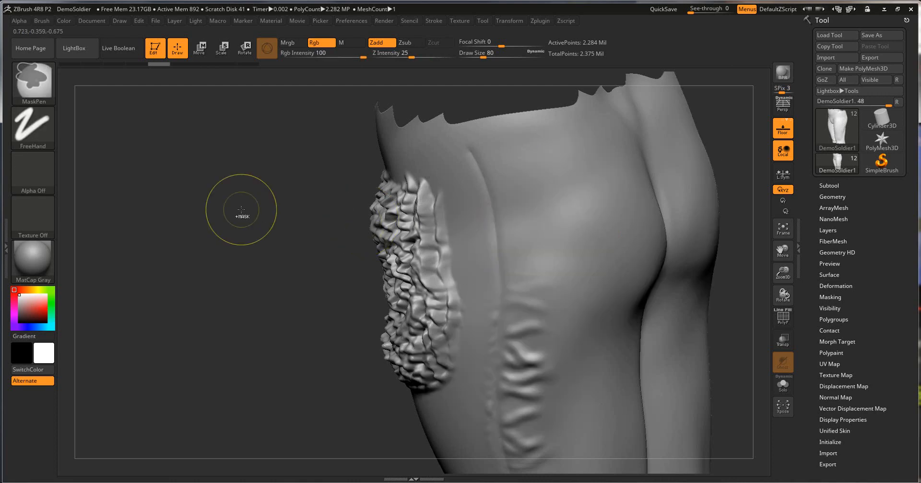
{"action": "key", "text": "ctrl+z"}
{"action": "key", "text": "ctrl+z"}
{"action": "key", "text": "ctrl+z"}
{"action": "key", "text": "ctrl+z"}
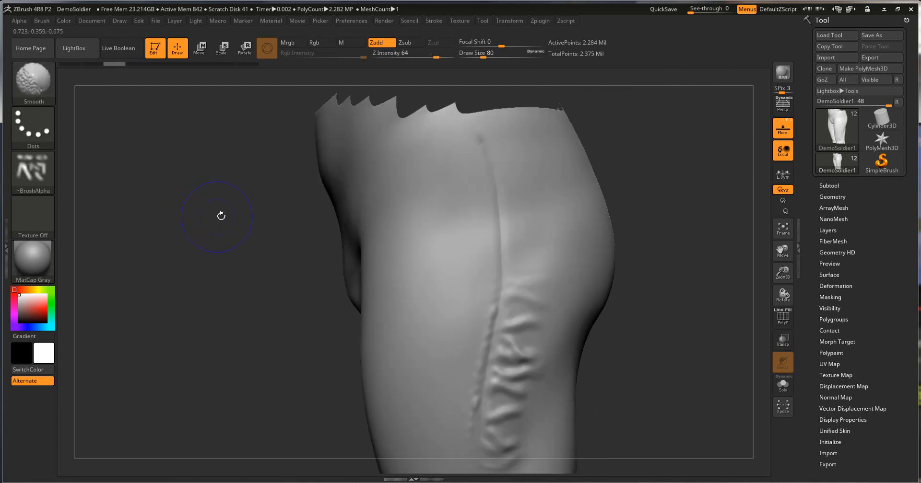
{"action": "key", "text": "ctrl+z"}
Enable Roll mode for the Dots stroke, try one stroke down the side of the trousers and undo it.
{"action": "left_click", "coordinate": [432, 22]}
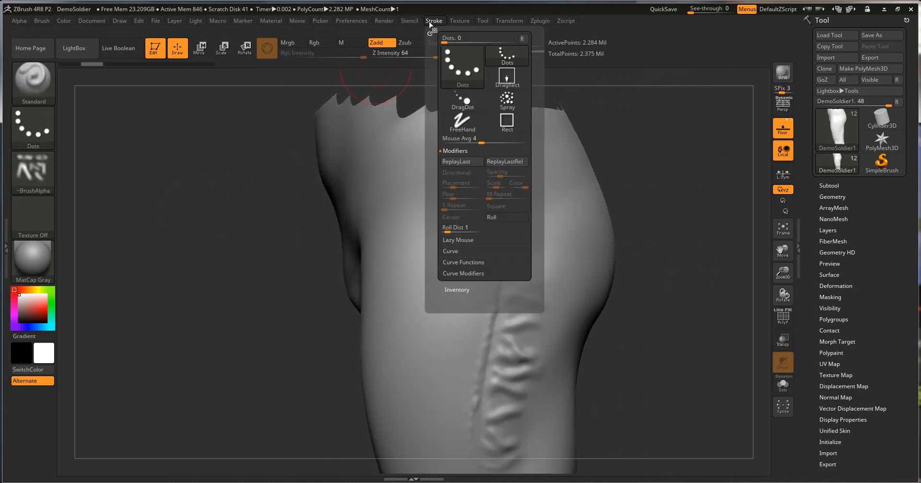
{"action": "left_click", "coordinate": [495, 218]}
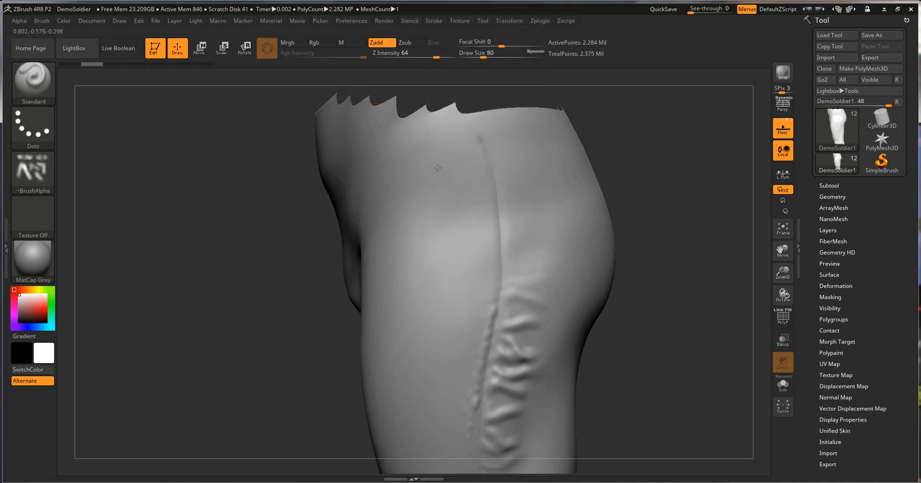
{"action": "mouse_move", "coordinate": [438, 172]}
{"action": "left_mouse_down"}
{"action": "mouse_move", "coordinate": [436, 232]}
{"action": "mouse_move", "coordinate": [410, 338]}
{"action": "mouse_move", "coordinate": [424, 398]}
{"action": "mouse_move", "coordinate": [461, 377]}
{"action": "mouse_move", "coordinate": [504, 230]}
{"action": "mouse_move", "coordinate": [547, 175]}
{"action": "mouse_move", "coordinate": [578, 219]}
{"action": "mouse_move", "coordinate": [575, 269]}
{"action": "mouse_move", "coordinate": [513, 396]}
{"action": "left_mouse_up"}
{"action": "key", "text": "ctrl+z"}
Choose the DepthGrab13 alpha, try a rolling stroke over the side and back of the thigh, and undo it.
{"action": "left_click", "coordinate": [21, 162]}
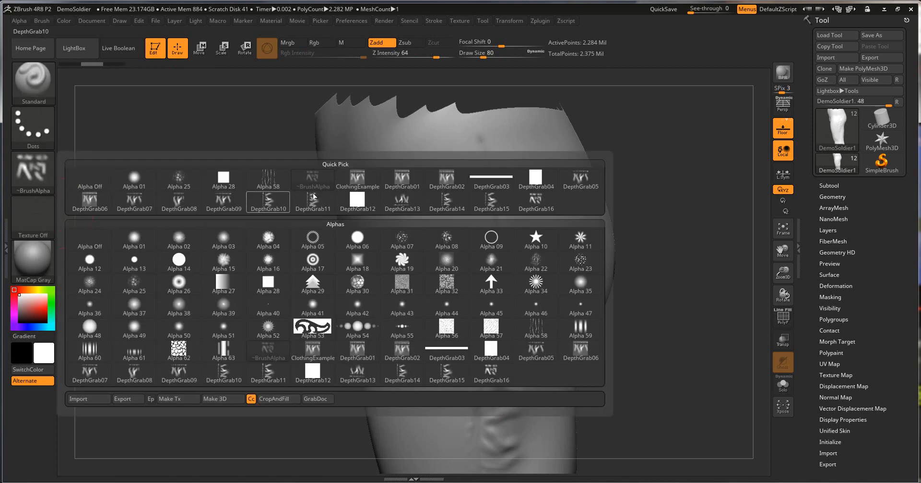
{"action": "left_click", "coordinate": [497, 205]}
{"action": "left_click", "coordinate": [32, 170]}
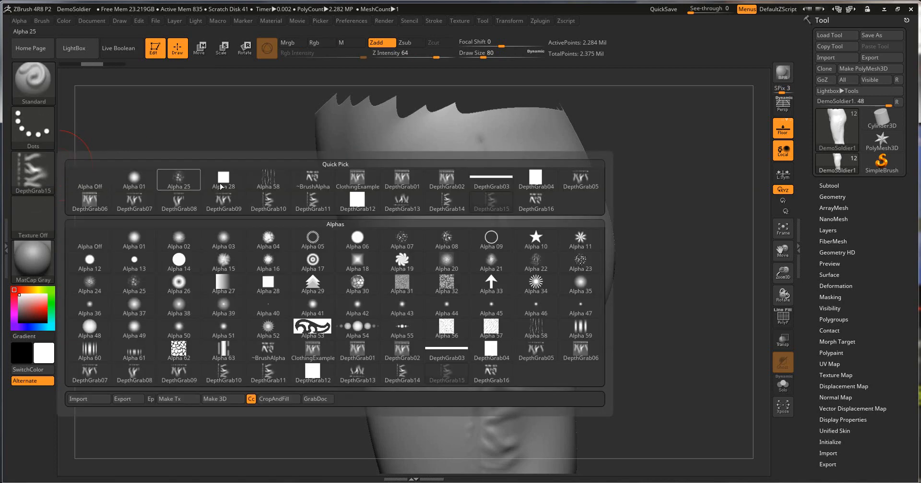
{"action": "left_click", "coordinate": [401, 207]}
{"action": "mouse_move", "coordinate": [424, 190]}
{"action": "left_mouse_down"}
{"action": "mouse_move", "coordinate": [430, 375]}
{"action": "mouse_move", "coordinate": [456, 431]}
{"action": "mouse_move", "coordinate": [533, 374]}
{"action": "mouse_move", "coordinate": [537, 254]}
{"action": "mouse_move", "coordinate": [527, 161]}
{"action": "mouse_move", "coordinate": [583, 187]}
{"action": "mouse_move", "coordinate": [592, 271]}
{"action": "left_mouse_up"}
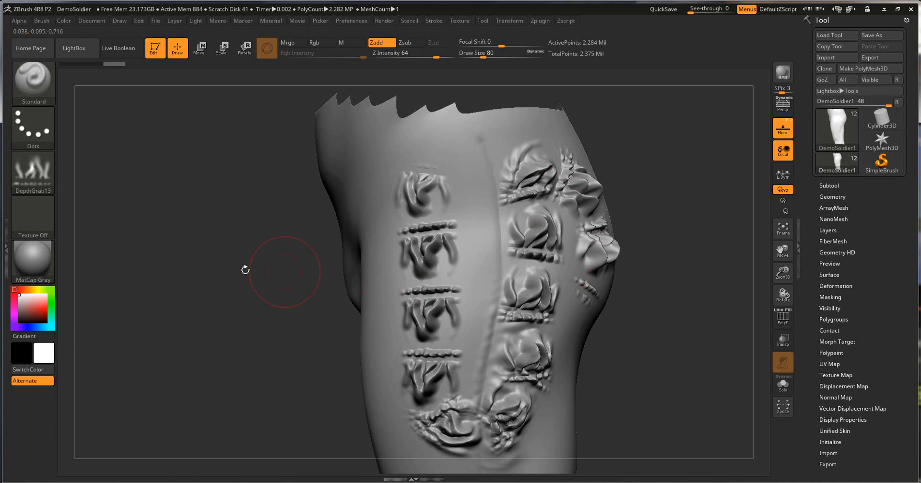
{"action": "key", "text": "ctrl+z"}
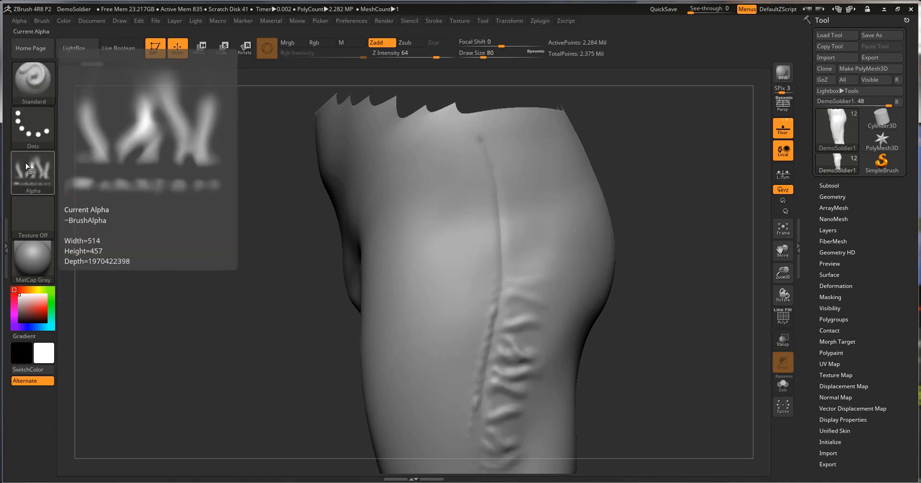
Choose the DepthGrab16 alpha, try rolling strokes along the upper side seam, and undo them.
{"action": "left_click", "coordinate": [27, 167]}
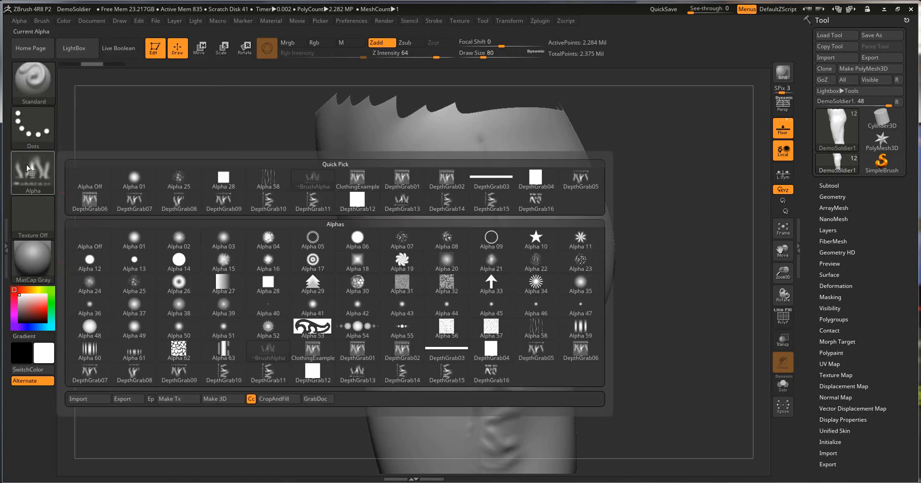
{"action": "left_click", "coordinate": [535, 199]}
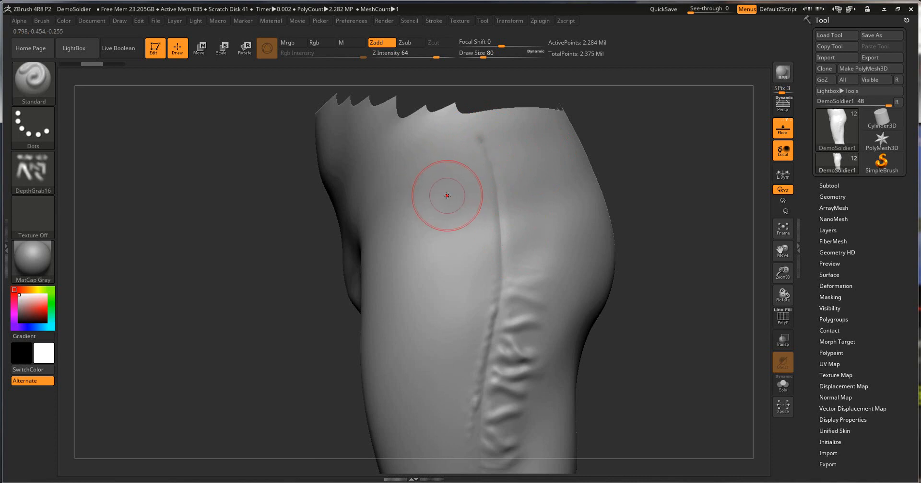
{"action": "left_click_drag", "start_coordinate": [642, 357], "coordinate": [629, 299], "text": "alt"}
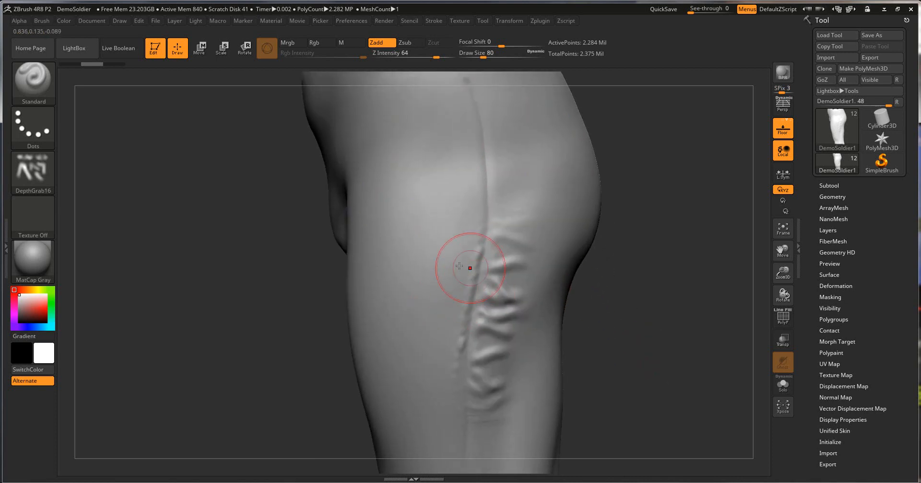
{"action": "right_click_drag", "start_coordinate": [421, 272], "coordinate": [391, 331], "text": "alt"}
{"action": "mouse_move", "coordinate": [439, 155]}
{"action": "left_mouse_down"}
{"action": "mouse_move", "coordinate": [456, 206]}
{"action": "mouse_move", "coordinate": [437, 247]}
{"action": "mouse_move", "coordinate": [446, 161]}
{"action": "mouse_move", "coordinate": [447, 290]}
{"action": "left_mouse_up"}
{"action": "key", "text": "ctrl+z"}
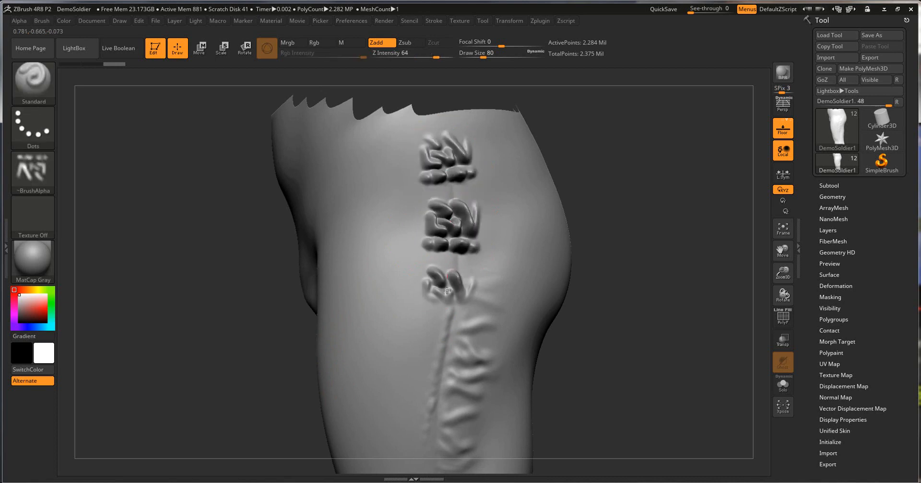
{"action": "key", "text": "ctrl+z"}
{"action": "mouse_move", "coordinate": [457, 232]}
{"action": "left_mouse_down"}
{"action": "mouse_move", "coordinate": [428, 427]}
{"action": "mouse_move", "coordinate": [412, 336]}
{"action": "mouse_move", "coordinate": [412, 215]}
{"action": "left_mouse_up"}
{"action": "key", "text": "ctrl+z"}
{"action": "key", "text": "ctrl+z"}
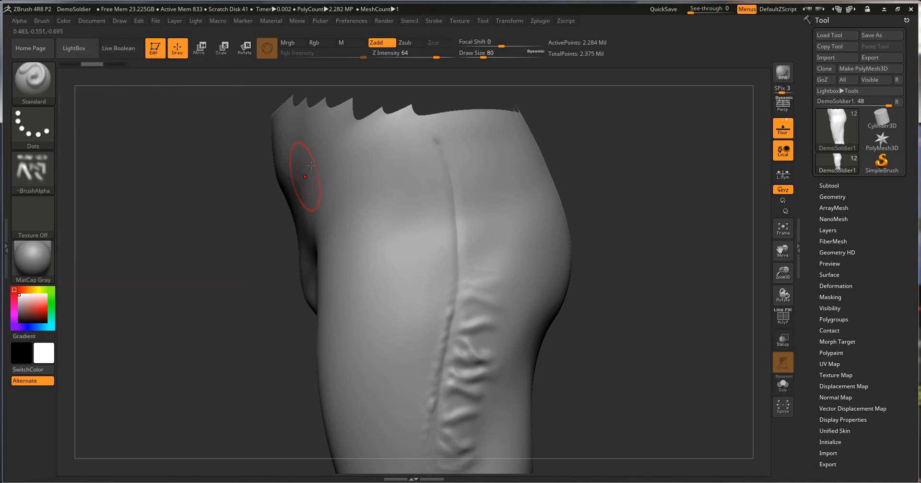
Load the Plane project from LightBox and rotate the sculpted plane a quarter turn counterclockwise with the Gizmo.
{"action": "mouse_move", "coordinate": [42, 181]}
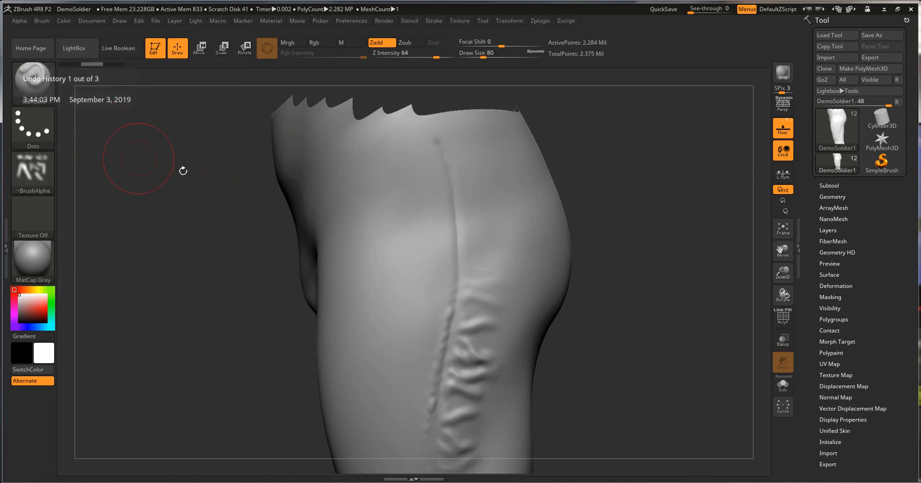
{"action": "left_click", "coordinate": [77, 49]}
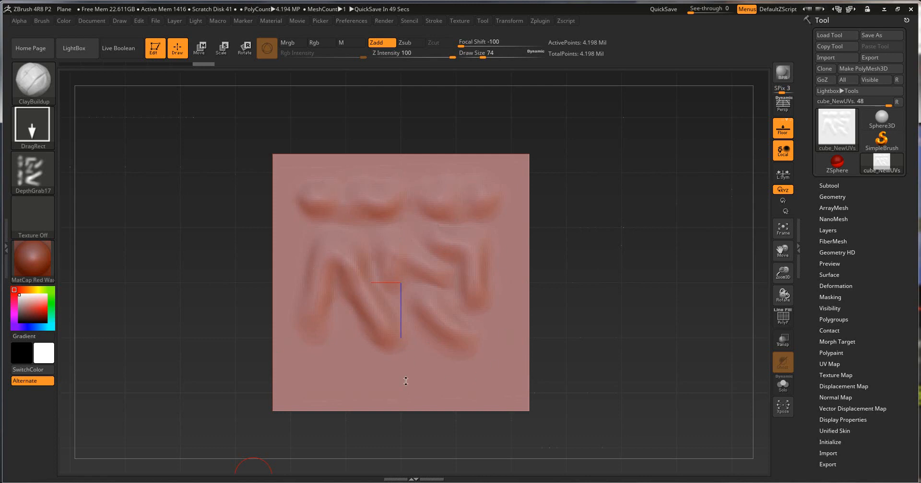
{"action": "left_click_drag", "start_coordinate": [621, 270], "coordinate": [548, 257]}
{"action": "right_click_drag", "start_coordinate": [548, 257], "coordinate": [534, 276], "text": "ctrl"}
{"action": "left_click_drag", "start_coordinate": [192, 235], "coordinate": [183, 235]}
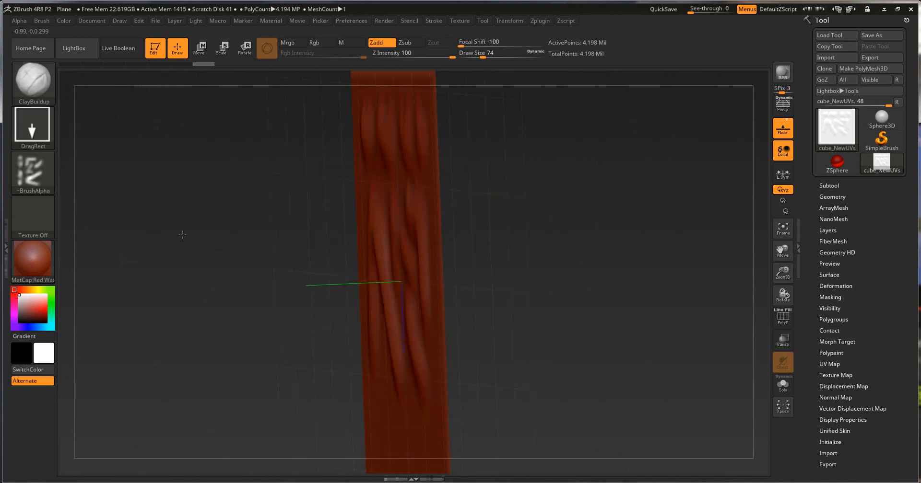
{"action": "left_click_drag", "start_coordinate": [211, 270], "coordinate": [255, 271]}
{"action": "right_click_drag", "start_coordinate": [466, 323], "coordinate": [403, 290], "text": "ctrl"}
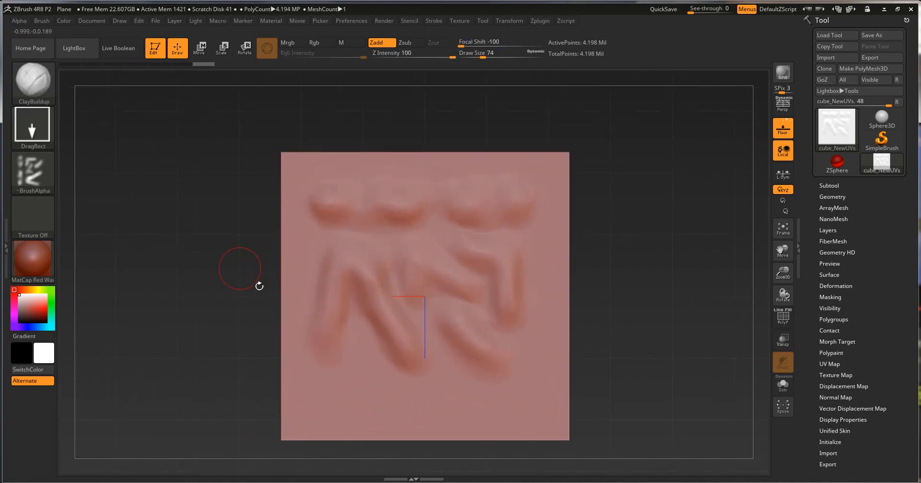
{"action": "key", "text": "e"}
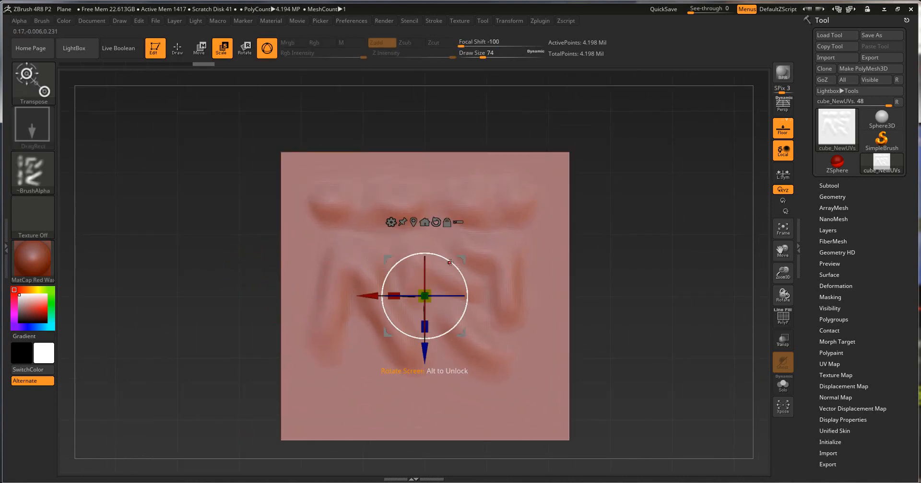
{"action": "left_click_drag", "start_coordinate": [446, 261], "coordinate": [360, 249]}
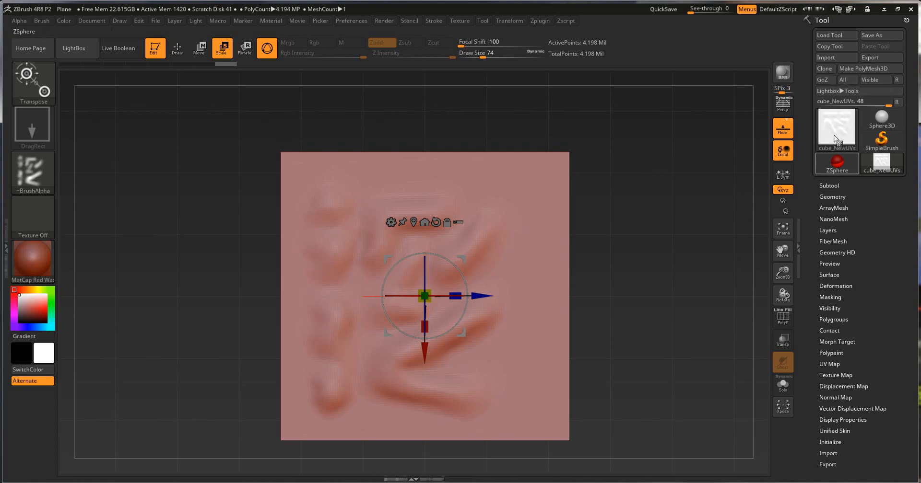
Switch to the MRGBZGrabber tool and capture a square region covering all the rotated strokes on the plane.
{"action": "left_click", "coordinate": [834, 128]}
{"action": "left_click", "coordinate": [560, 298]}
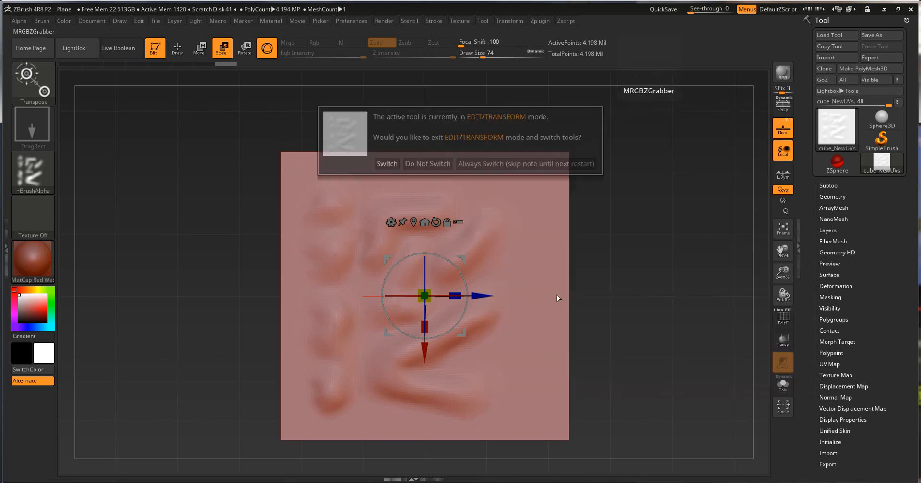
{"action": "left_click", "coordinate": [384, 165]}
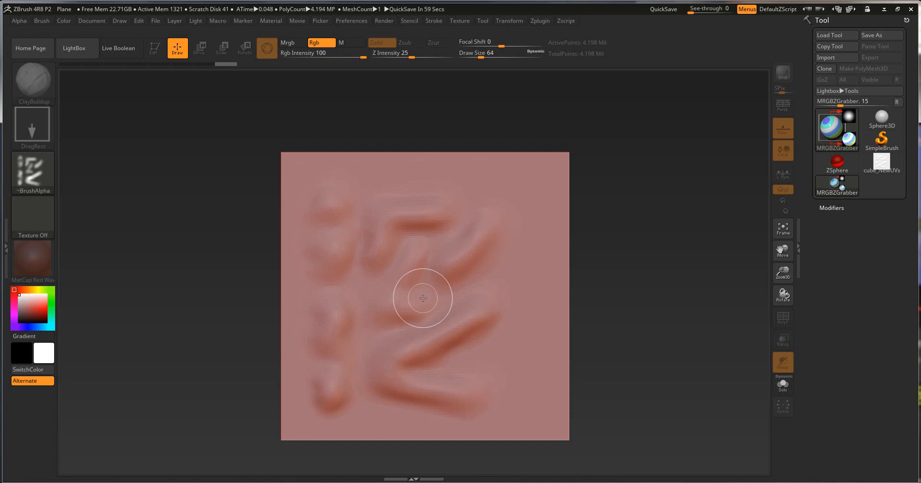
{"action": "left_click_drag", "start_coordinate": [430, 306], "coordinate": [560, 420]}
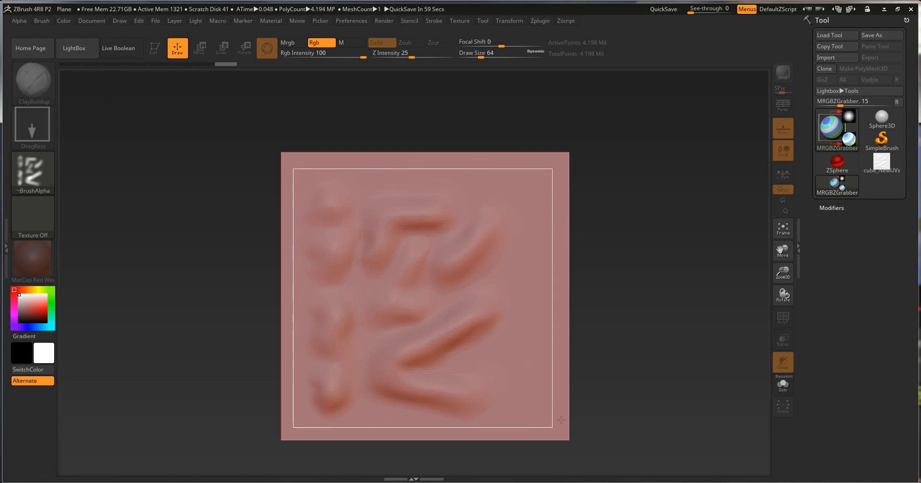
{"action": "left_click_drag", "start_coordinate": [561, 420], "coordinate": [561, 421]}
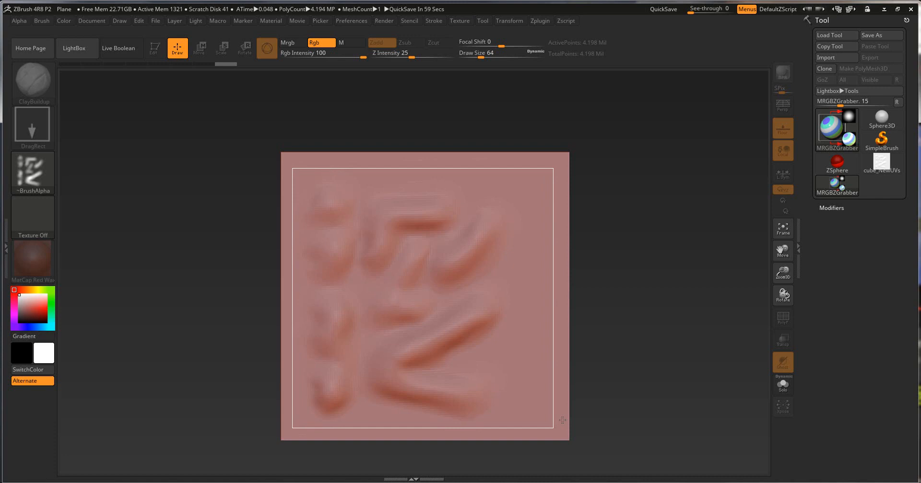
{"action": "left_click_drag", "start_coordinate": [562, 420], "coordinate": [562, 420]}
{"action": "mouse_move", "coordinate": [47, 182]}
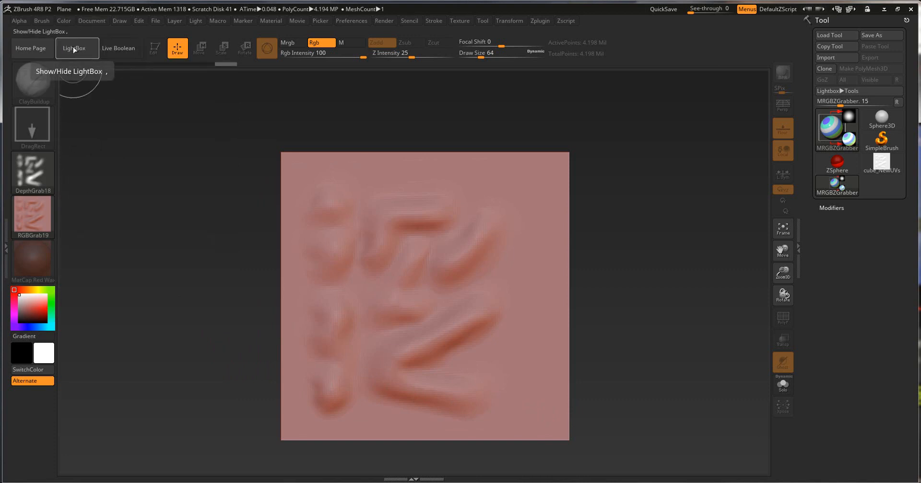
Load the DemoSoldier project from LightBox to return to the trousers.
{"action": "left_click", "coordinate": [74, 49]}
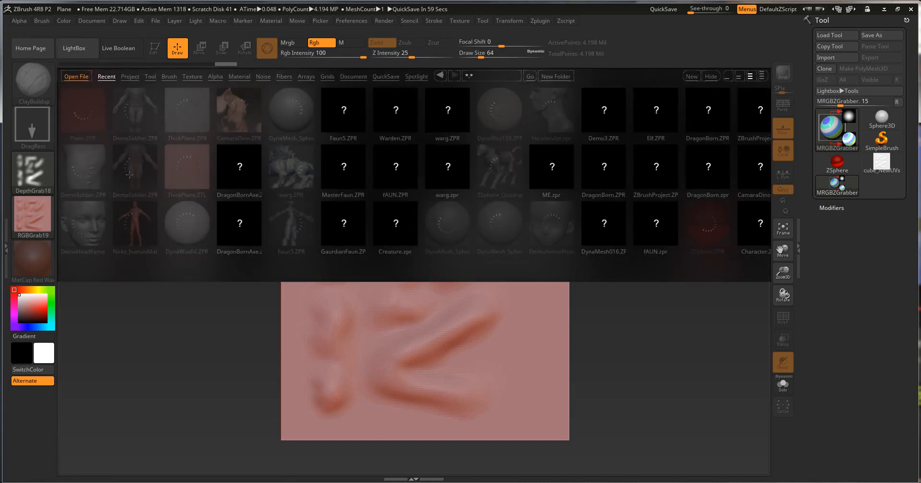
{"action": "double_click", "coordinate": [92, 165]}
{"action": "left_click", "coordinate": [622, 278]}
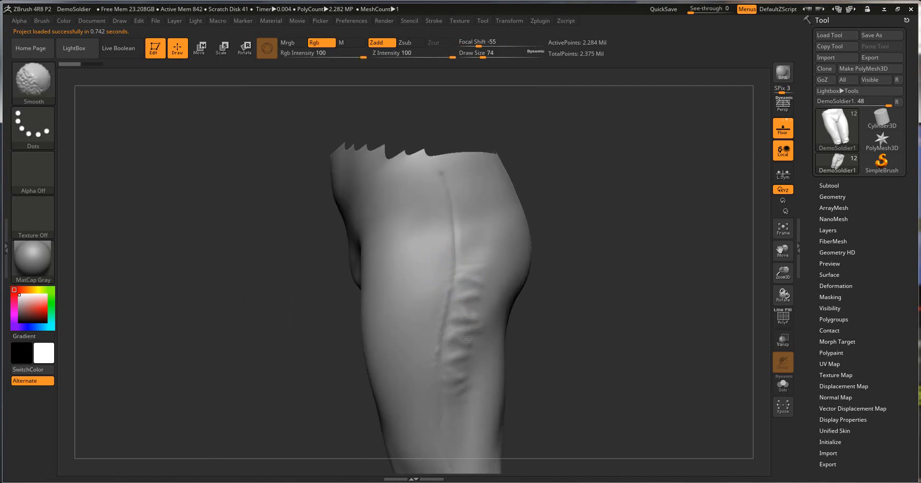
{"action": "left_click_drag", "start_coordinate": [440, 175], "coordinate": [435, 170], "text": "shift"}
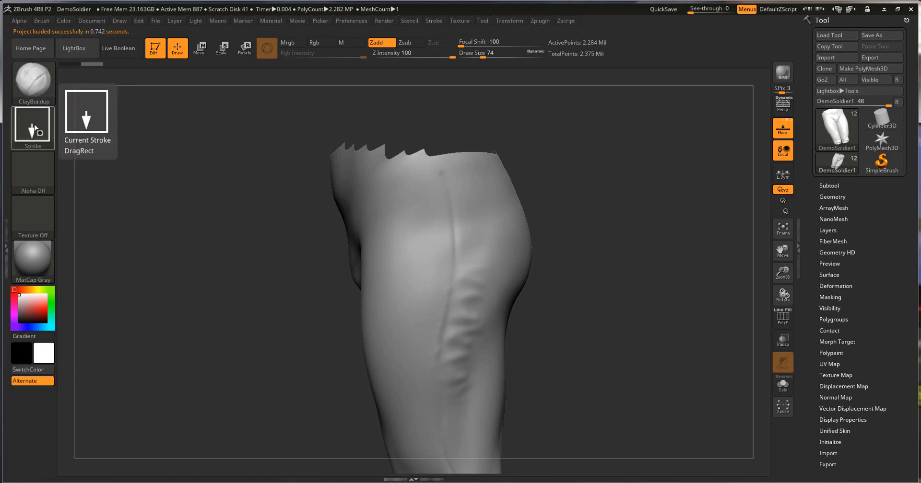
Set up the Standard brush with the DepthGrab18 alpha and the DragRect stroke type.
{"action": "key", "text": "b"}
{"action": "key", "text": "s"}
{"action": "key", "text": "t"}
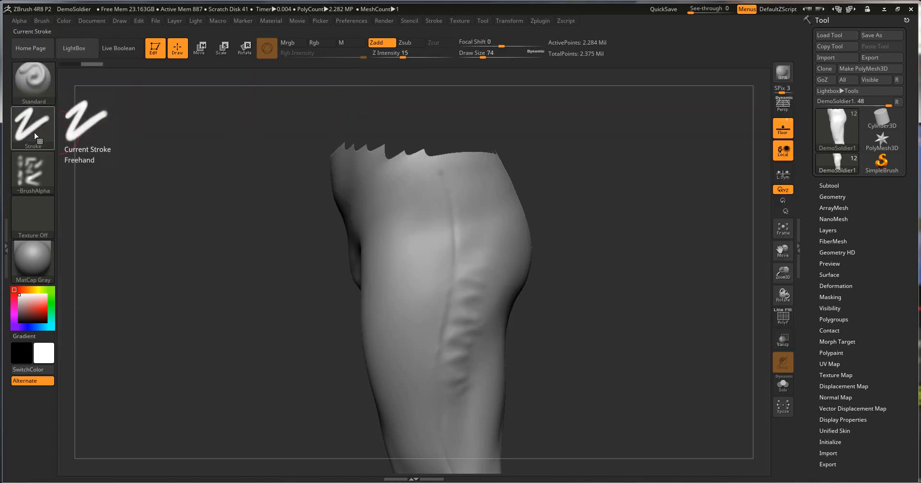
{"action": "left_click", "coordinate": [32, 171]}
{"action": "left_click", "coordinate": [93, 228]}
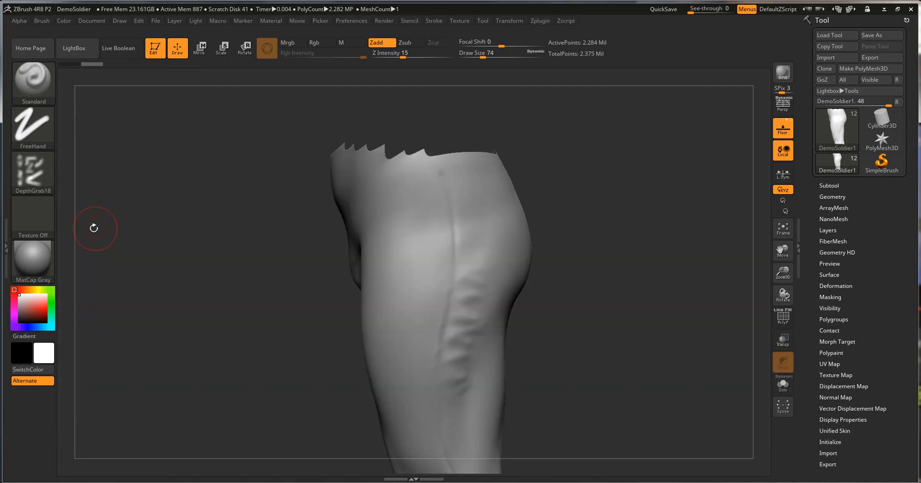
{"action": "left_click", "coordinate": [32, 127]}
{"action": "left_click", "coordinate": [136, 137]}
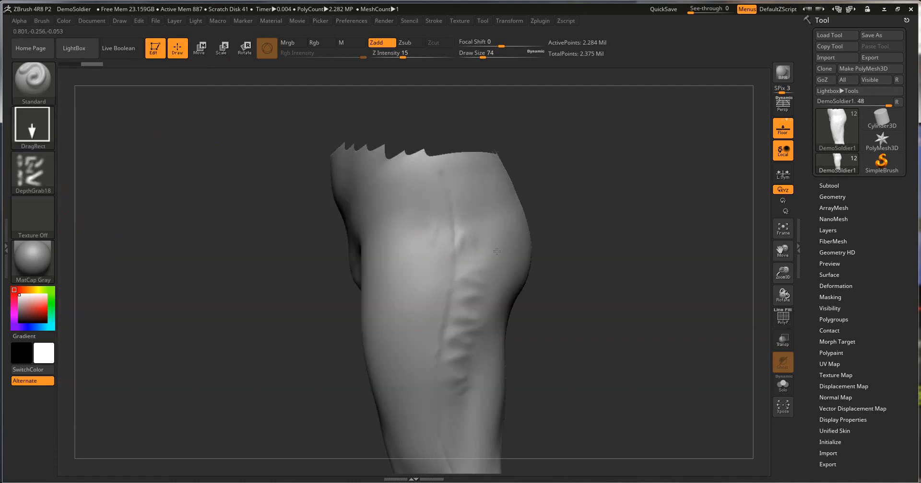
Set the brush's Z Intensity to 52, try one DragRect stamp beside the side seam and undo it.
{"action": "key", "text": "space"}
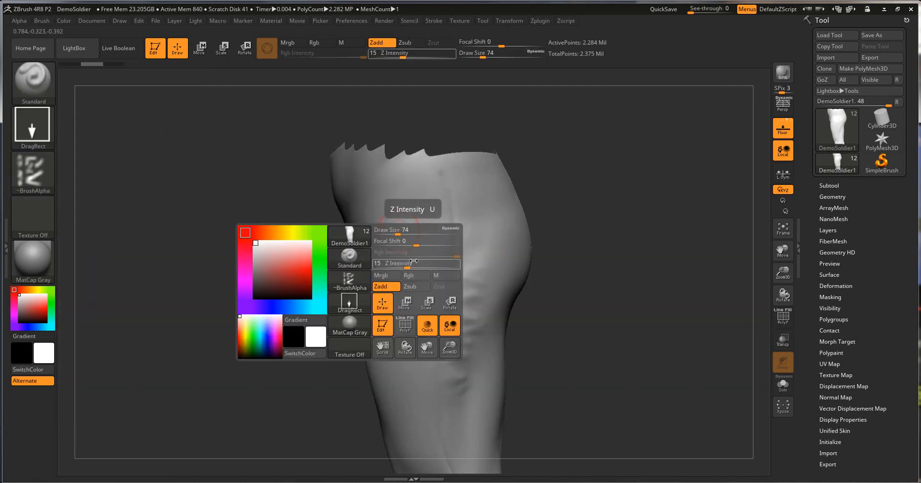
{"action": "left_click_drag", "start_coordinate": [413, 261], "coordinate": [442, 262]}
{"action": "left_click_drag", "start_coordinate": [418, 209], "coordinate": [424, 184]}
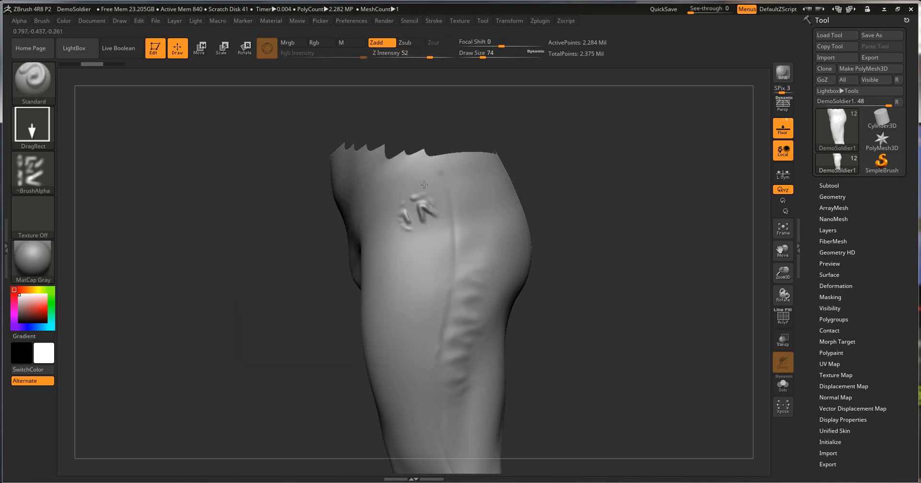
{"action": "key", "text": "ctrl+z"}
Check the stroke modifiers and switch the brush's stroke type to FreeHand.
{"action": "left_click", "coordinate": [384, 21]}
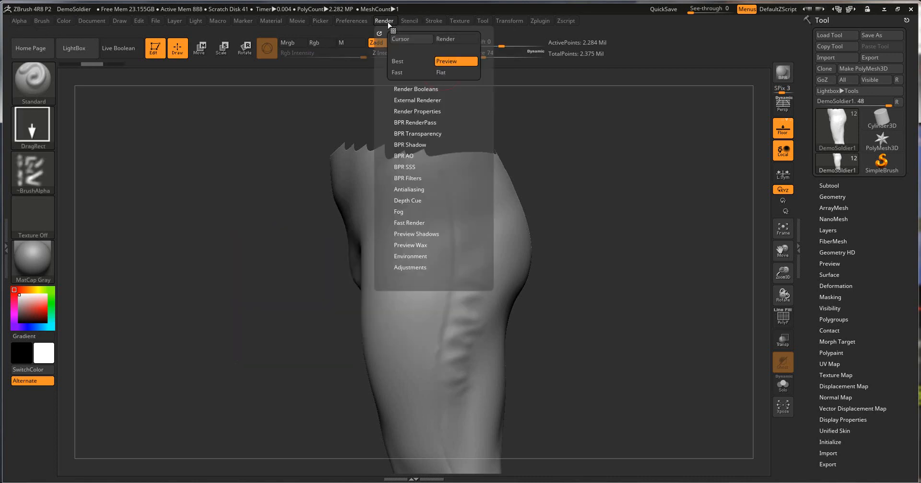
{"action": "left_click", "coordinate": [433, 21]}
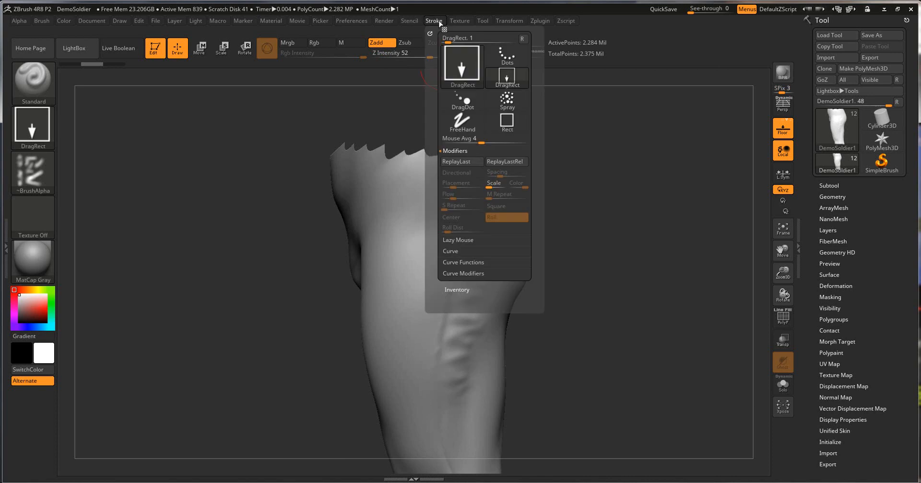
{"action": "left_click", "coordinate": [32, 126]}
{"action": "left_click", "coordinate": [179, 135]}
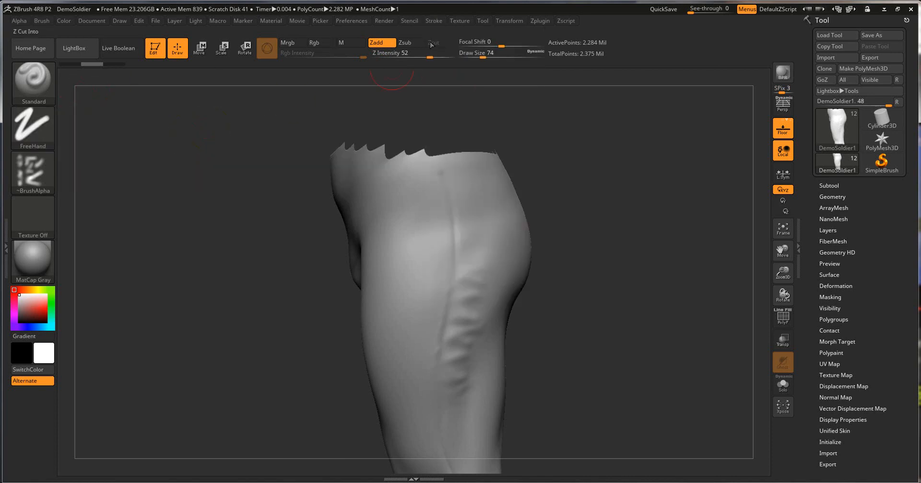
Set the brush's stroke type to DragRect and try two alpha stamps on the thigh in front of the side seam.
{"action": "left_click", "coordinate": [434, 21]}
{"action": "left_click", "coordinate": [32, 125]}
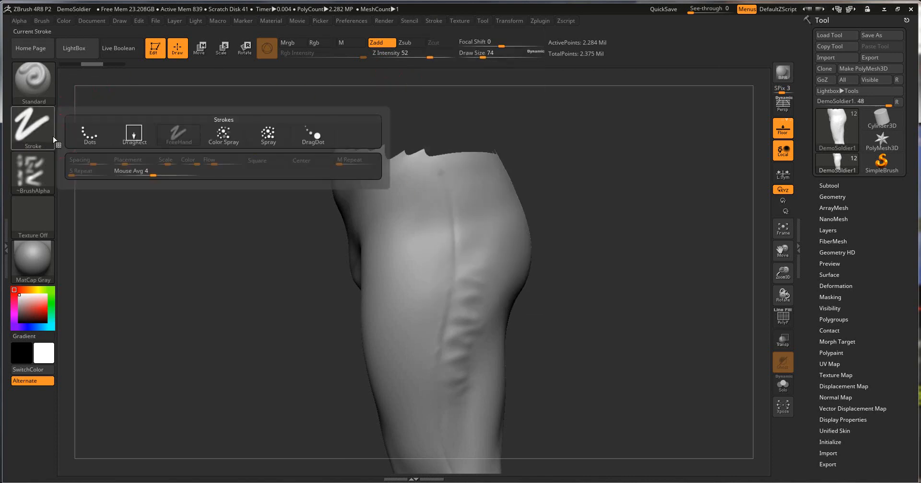
{"action": "left_click", "coordinate": [134, 136]}
{"action": "left_click_drag", "start_coordinate": [410, 241], "coordinate": [446, 246]}
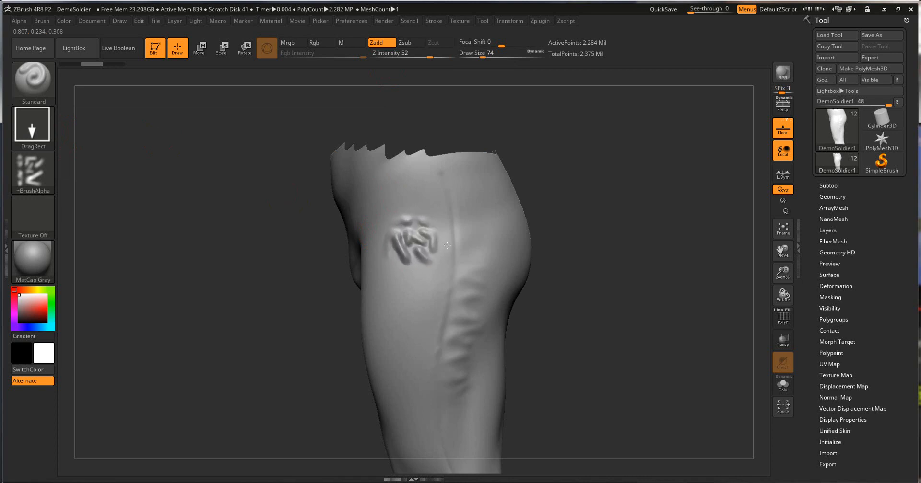
{"action": "left_click_drag", "start_coordinate": [403, 305], "coordinate": [448, 304]}
Try more DragRect stamps around the side seam at different sizes and angles, undoing the unwanted attempts.
{"action": "left_click_drag", "start_coordinate": [510, 209], "coordinate": [481, 247]}
{"action": "key", "text": "ctrl+z"}
{"action": "left_click_drag", "start_coordinate": [469, 284], "coordinate": [475, 263]}
{"action": "key", "text": "ctrl+z"}
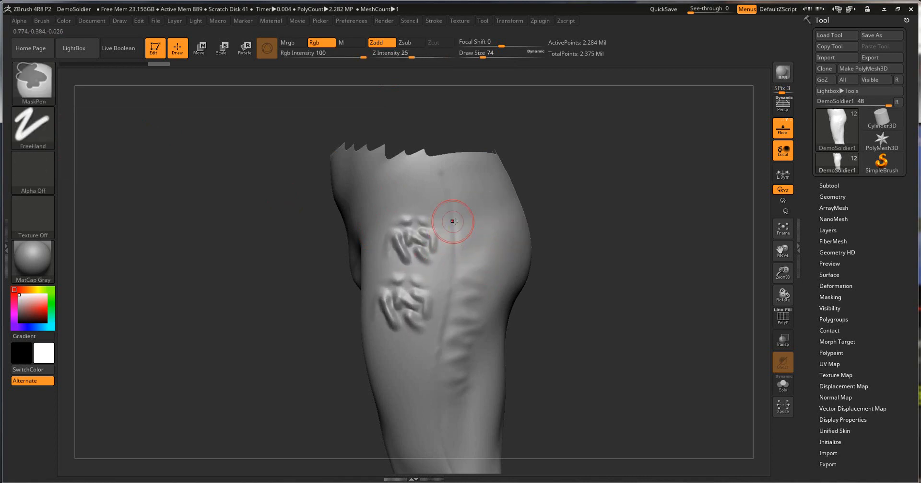
{"action": "mouse_move", "coordinate": [464, 215]}
{"action": "left_mouse_down"}
{"action": "mouse_move", "coordinate": [479, 185]}
{"action": "mouse_move", "coordinate": [446, 191]}
{"action": "mouse_move", "coordinate": [461, 199]}
{"action": "left_mouse_up"}
{"action": "mouse_move", "coordinate": [469, 288]}
{"action": "left_mouse_down"}
{"action": "mouse_move", "coordinate": [473, 248]}
{"action": "mouse_move", "coordinate": [494, 272]}
{"action": "mouse_move", "coordinate": [468, 274]}
{"action": "left_mouse_up"}
{"action": "key", "text": "ctrl+z"}
{"action": "mouse_move", "coordinate": [446, 242]}
{"action": "left_mouse_down"}
{"action": "mouse_move", "coordinate": [437, 254]}
{"action": "mouse_move", "coordinate": [444, 267]}
{"action": "left_mouse_up"}
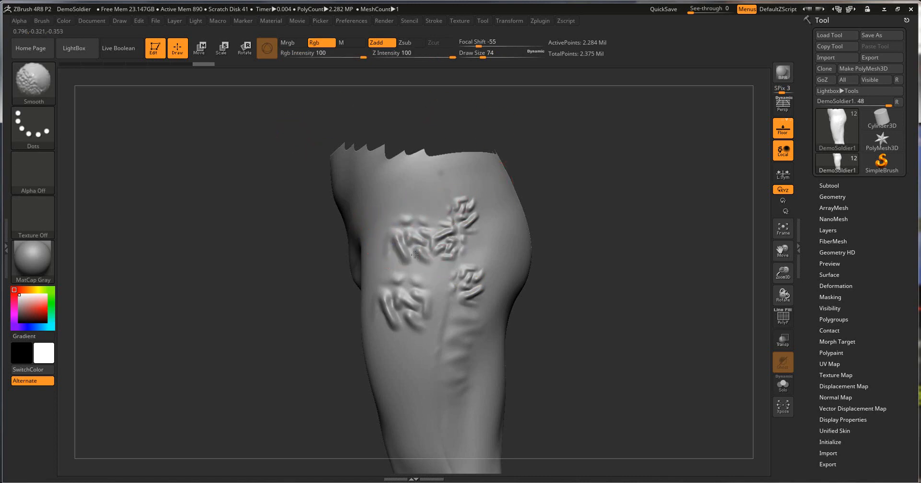
Try smoothing the stamped details, then undo the smoothing and all DragRect stamps on the thigh.
{"action": "mouse_move", "coordinate": [402, 242]}
{"action": "left_mouse_down", "text": "shift"}
{"action": "mouse_move", "coordinate": [394, 300]}
{"action": "mouse_move", "coordinate": [428, 320]}
{"action": "left_mouse_up", "text": "shift"}
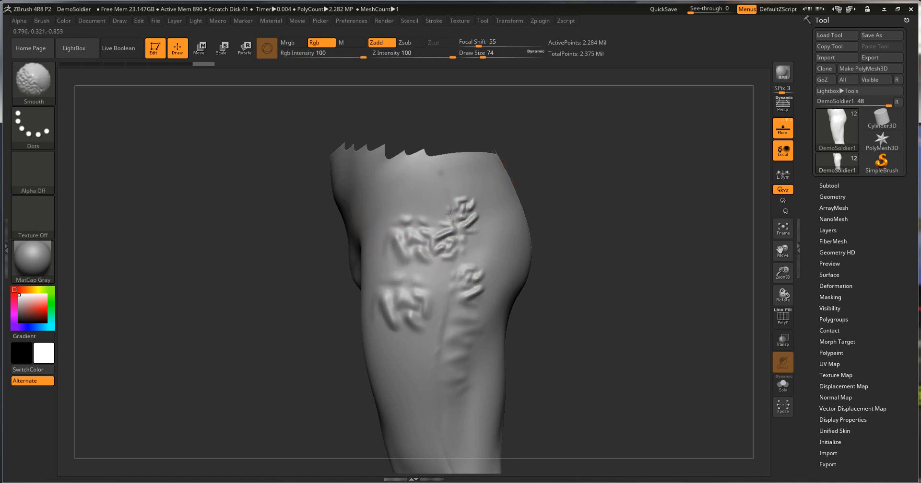
{"action": "mouse_move", "coordinate": [449, 216]}
{"action": "left_mouse_down", "text": "shift"}
{"action": "mouse_move", "coordinate": [450, 243]}
{"action": "mouse_move", "coordinate": [406, 212]}
{"action": "left_mouse_up", "text": "shift"}
{"action": "key", "text": "ctrl+z"}
{"action": "key", "text": "ctrl+z"}
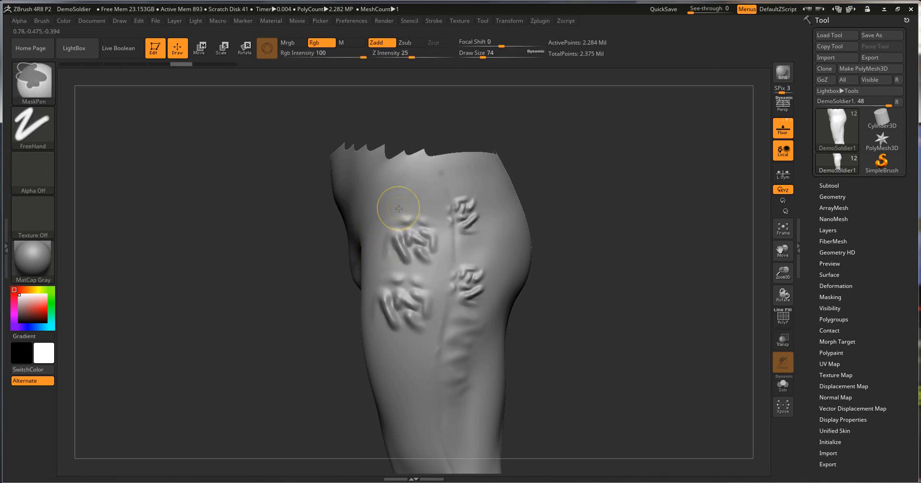
{"action": "key", "text": "ctrl+z"}
{"action": "key", "text": "ctrl+z"}
{"action": "key", "text": "ctrl+z"}
{"action": "key", "text": "ctrl+z"}
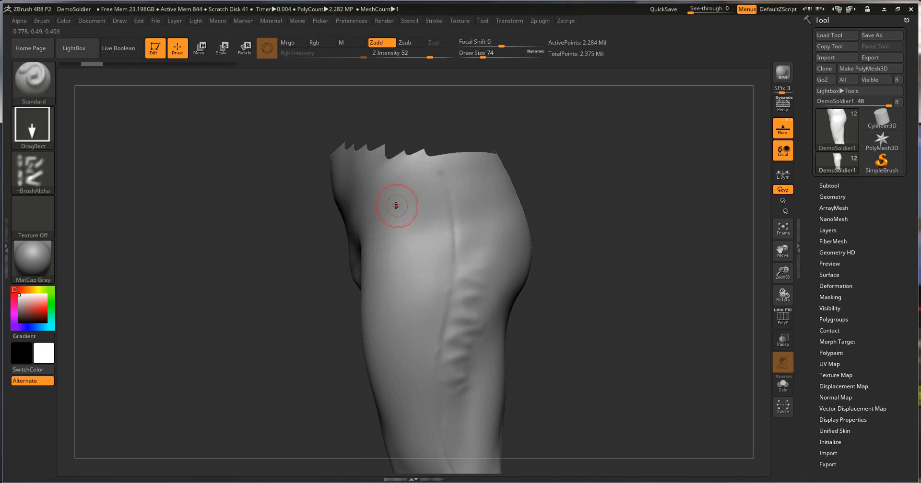
Set the brush's stroke type to Dots after briefly selecting FreeHand, and check the stroke modifiers.
{"action": "left_click", "coordinate": [33, 127]}
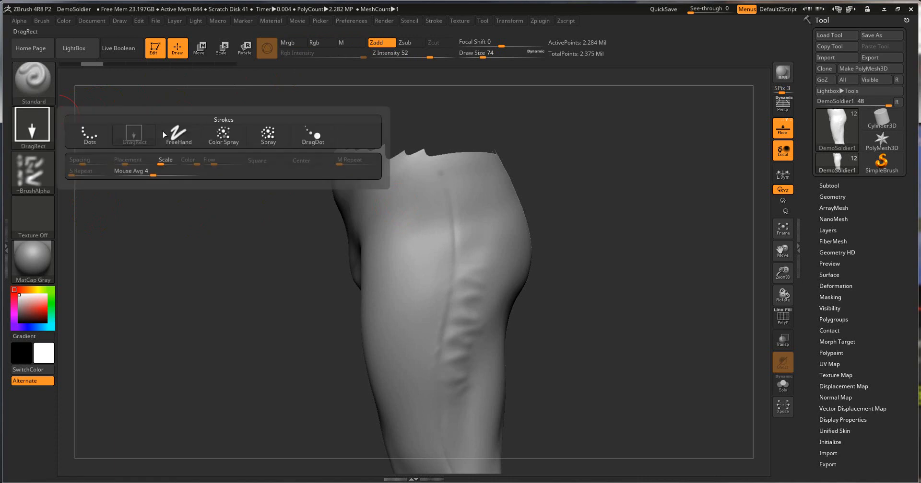
{"action": "left_click", "coordinate": [179, 133]}
{"action": "left_click", "coordinate": [33, 127]}
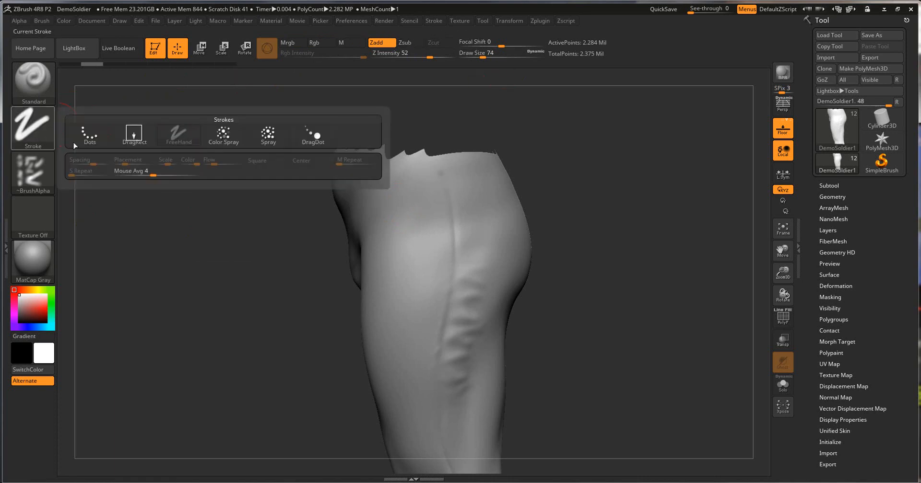
{"action": "left_click", "coordinate": [89, 136]}
{"action": "left_click", "coordinate": [440, 22]}
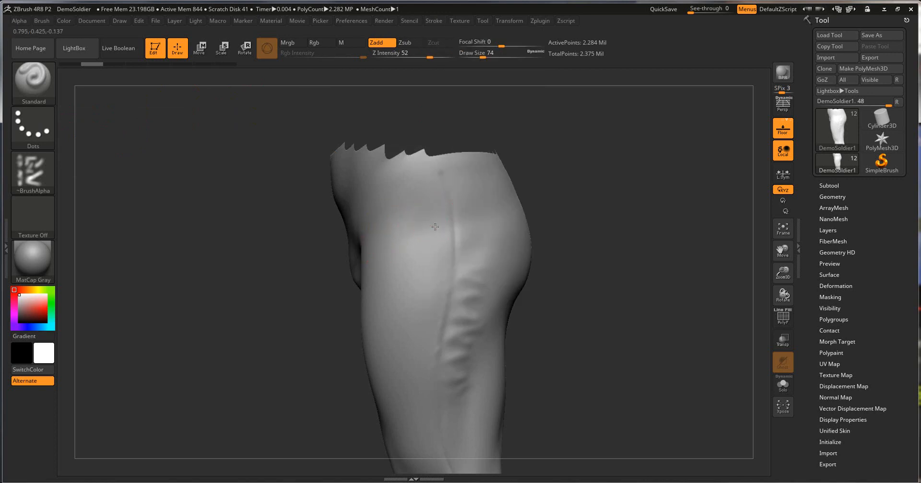
Try repeating alpha strips on both sides of the side seam, smooth the front one and undo them.
{"action": "left_click_drag", "start_coordinate": [437, 206], "coordinate": [422, 384]}
{"action": "key", "text": "shift"}
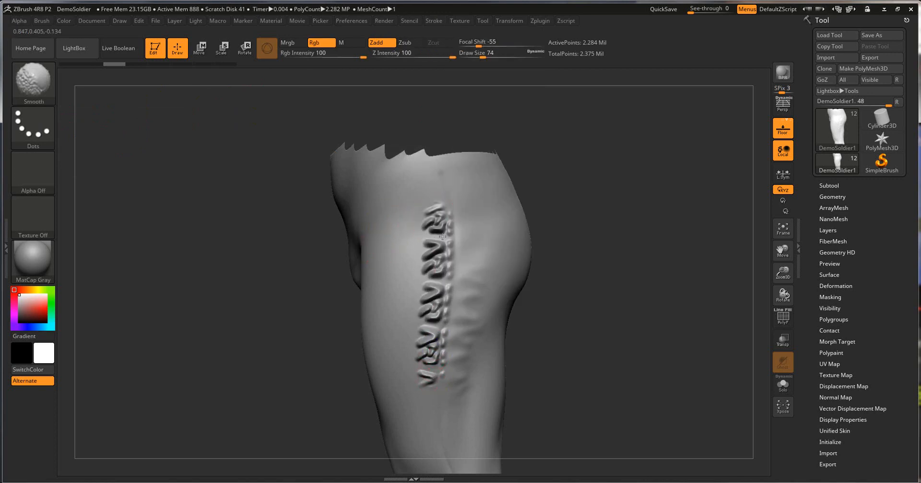
{"action": "mouse_move", "coordinate": [424, 341]}
{"action": "left_mouse_down", "text": "shift"}
{"action": "mouse_move", "coordinate": [427, 372]}
{"action": "mouse_move", "coordinate": [434, 220]}
{"action": "left_mouse_up", "text": "shift"}
{"action": "mouse_move", "coordinate": [467, 284]}
{"action": "left_mouse_down"}
{"action": "mouse_move", "coordinate": [454, 189]}
{"action": "mouse_move", "coordinate": [463, 280]}
{"action": "mouse_move", "coordinate": [454, 233]}
{"action": "mouse_move", "coordinate": [459, 250]}
{"action": "left_mouse_up"}
{"action": "mouse_move", "coordinate": [595, 216]}
{"action": "left_mouse_down"}
{"action": "mouse_move", "coordinate": [349, 313]}
{"action": "mouse_move", "coordinate": [207, 297]}
{"action": "mouse_move", "coordinate": [257, 288]}
{"action": "left_mouse_up"}
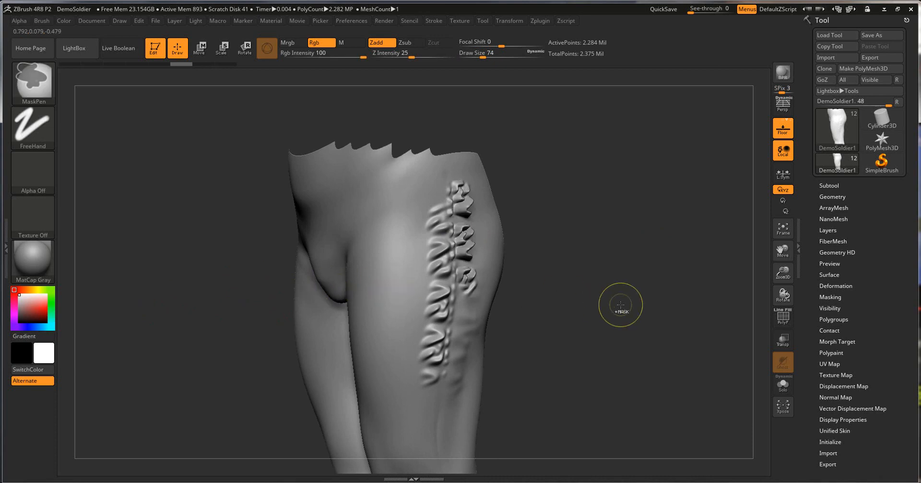
{"action": "key", "text": "ctrl+z"}
{"action": "key", "text": "ctrl+z"}
{"action": "key", "text": "ctrl+z"}
Try one long alpha strip down the side seam and undo it.
{"action": "left_click_drag", "start_coordinate": [617, 304], "coordinate": [518, 240]}
{"action": "mouse_move", "coordinate": [472, 212]}
{"action": "left_mouse_down"}
{"action": "mouse_move", "coordinate": [474, 269]}
{"action": "mouse_move", "coordinate": [449, 391]}
{"action": "left_mouse_up"}
{"action": "key", "text": "ctrl+z"}
{"action": "key", "text": "ctrl+z"}
{"action": "key", "text": "ctrl+z"}
Compare the current alpha with trial strips running down the outer thigh and back up around them, then undo the strips.
{"action": "right_click_drag", "start_coordinate": [318, 319], "coordinate": [123, 237], "text": "ctrl"}
{"action": "mouse_move", "coordinate": [30, 171]}
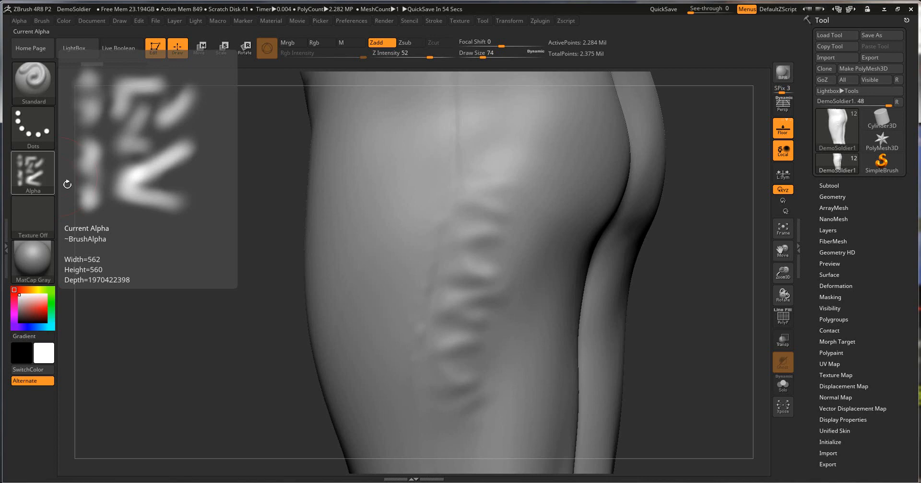
{"action": "mouse_move", "coordinate": [379, 198]}
{"action": "left_mouse_down"}
{"action": "mouse_move", "coordinate": [375, 243]}
{"action": "mouse_move", "coordinate": [391, 330]}
{"action": "left_mouse_up"}
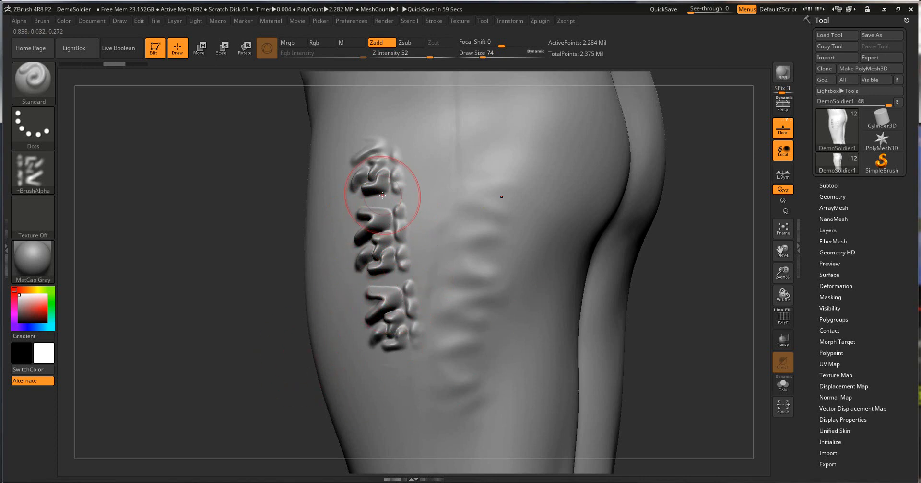
{"action": "mouse_move", "coordinate": [30, 172]}
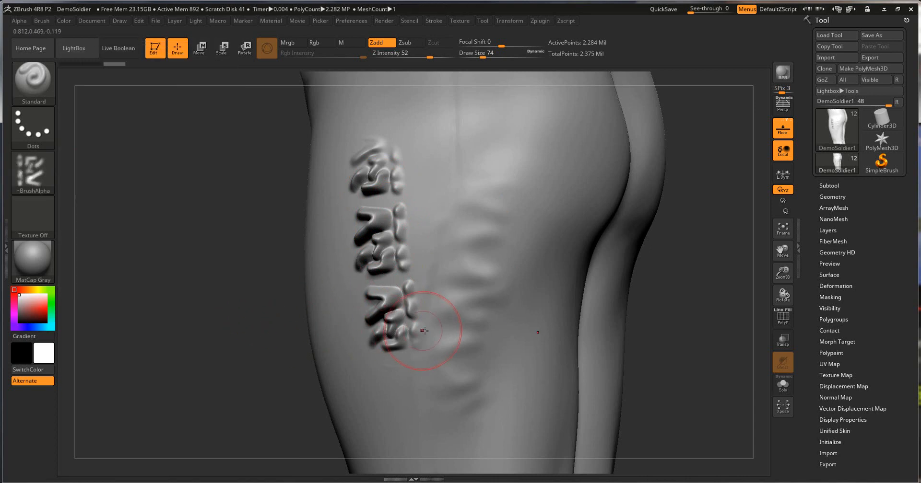
{"action": "mouse_move", "coordinate": [434, 295]}
{"action": "left_mouse_down"}
{"action": "mouse_move", "coordinate": [431, 79]}
{"action": "mouse_move", "coordinate": [366, 84]}
{"action": "mouse_move", "coordinate": [322, 159]}
{"action": "left_mouse_up"}
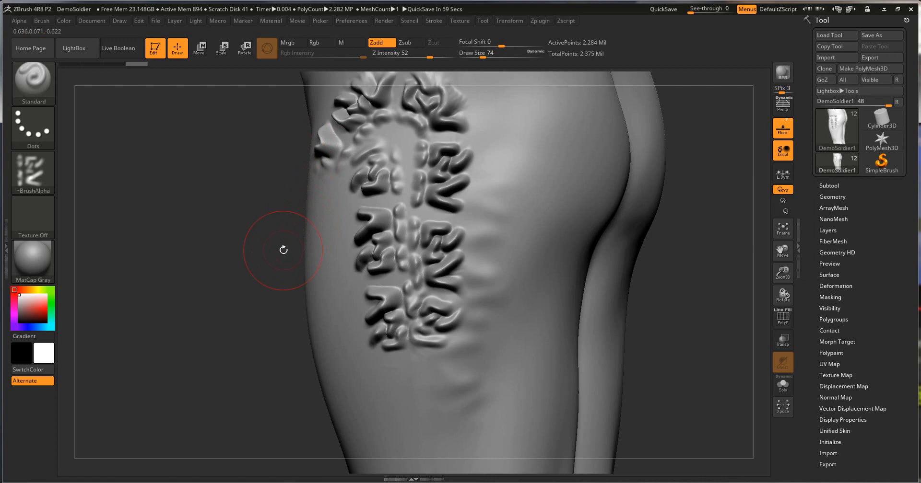
{"action": "key", "text": "ctrl+z"}
{"action": "key", "text": "ctrl+z"}
{"action": "key", "text": "ctrl+z"}
{"action": "key", "text": "ctrl+z"}
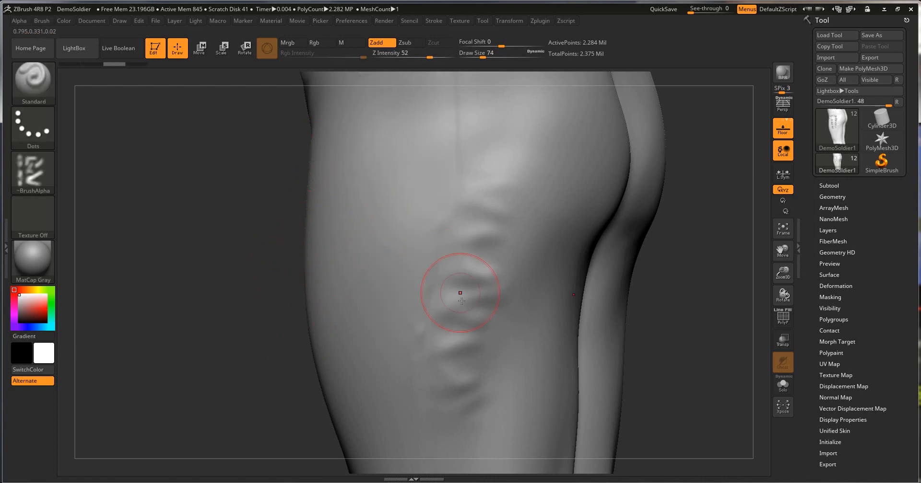
{"action": "key", "text": "ctrl+z"}
{"action": "key", "text": "ctrl+z"}
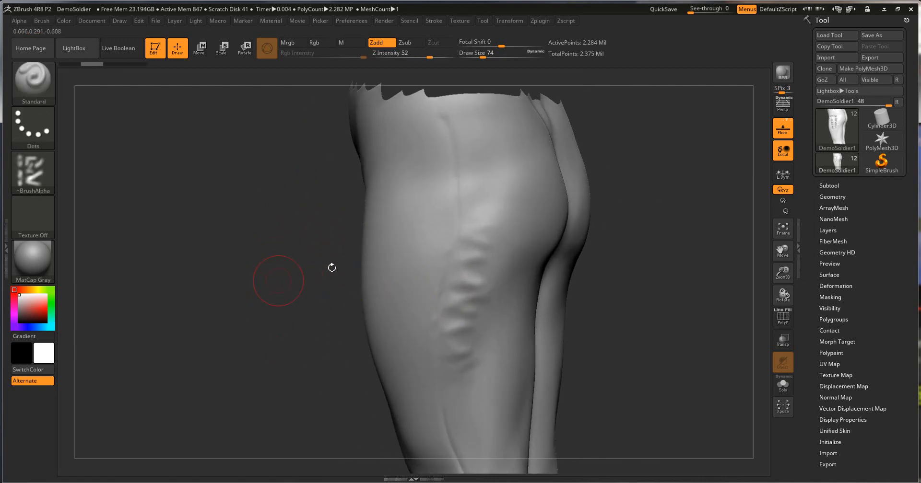
Try curved alpha strips across the hip, around the waist and down the front of the thigh.
{"action": "left_click_drag", "start_coordinate": [386, 261], "coordinate": [522, 192]}
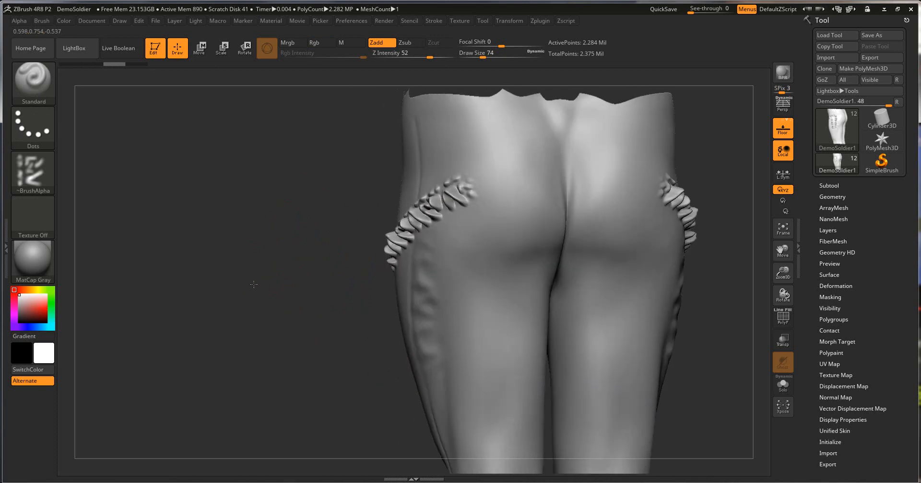
{"action": "key", "text": "shift"}
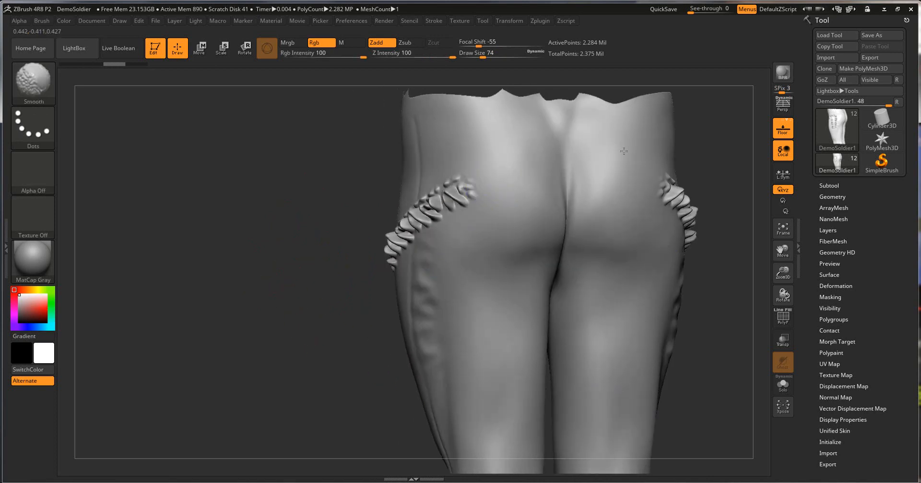
{"action": "left_click_drag", "start_coordinate": [664, 147], "coordinate": [456, 149]}
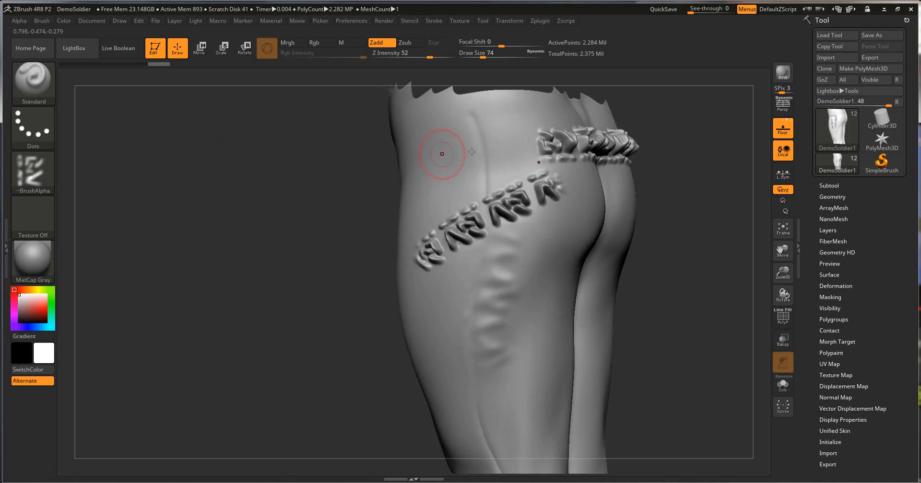
{"action": "left_click_drag", "start_coordinate": [438, 150], "coordinate": [391, 189]}
{"action": "key", "text": "shift"}
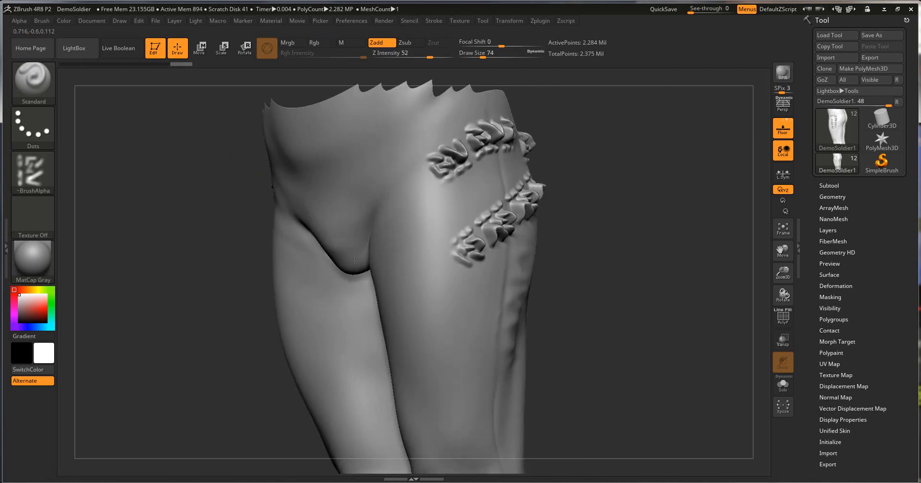
{"action": "left_click_drag", "start_coordinate": [453, 201], "coordinate": [428, 306]}
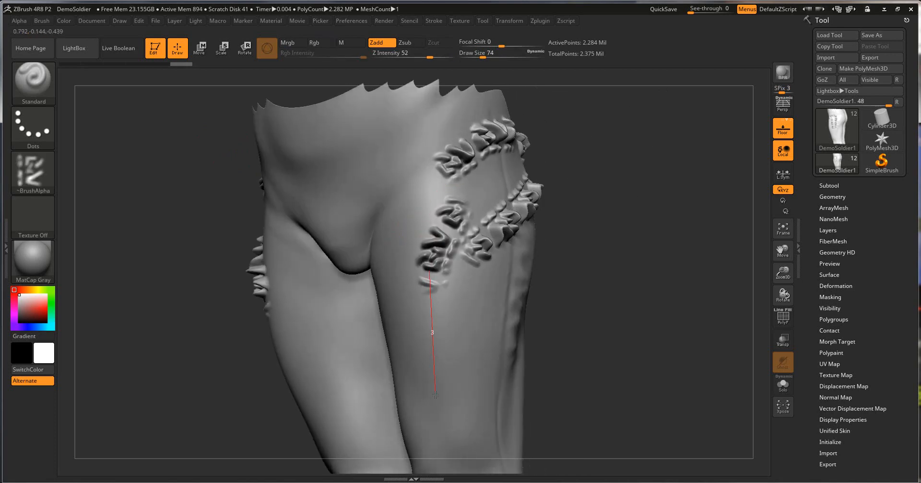
Undo the alpha strips on the front thigh, waist and hip.
{"action": "left_click_drag", "start_coordinate": [236, 325], "coordinate": [150, 325]}
{"action": "key", "text": "ctrl+z"}
{"action": "key", "text": "ctrl+z"}
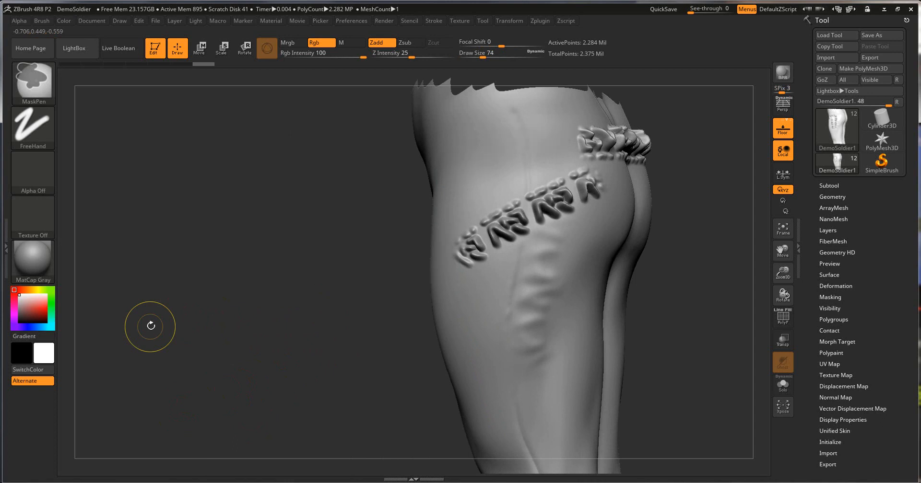
{"action": "key", "text": "ctrl+z"}
{"action": "key", "text": "ctrl+z"}
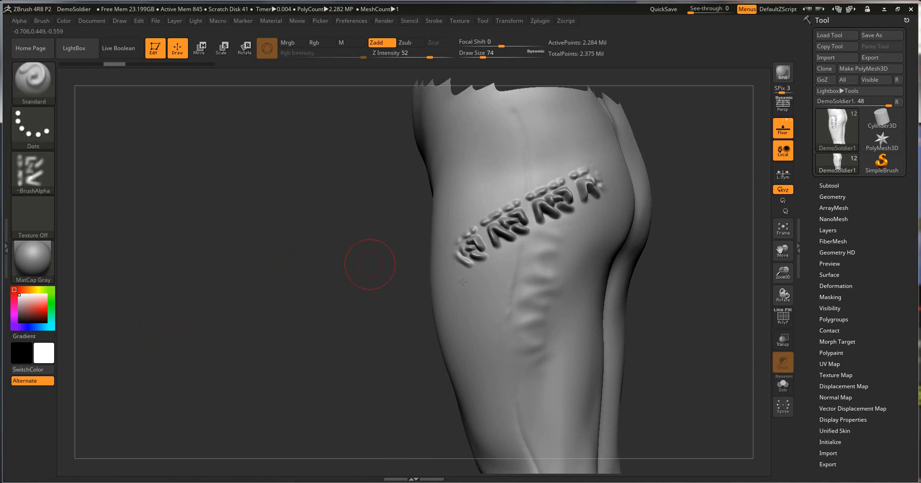
{"action": "key", "text": "ctrl+z"}
Recheck the alpha and roll two strips down the outer thigh, one in front of the side seam and one behind it.
{"action": "mouse_move", "coordinate": [24, 176]}
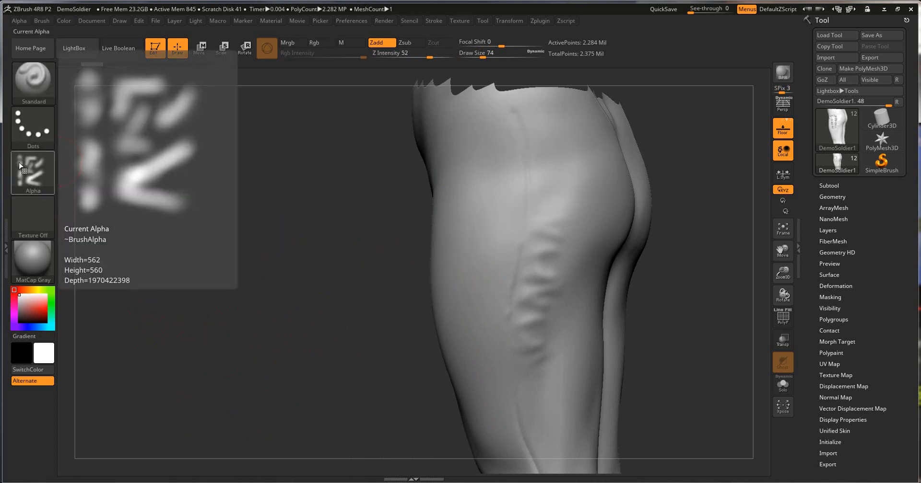
{"action": "left_click", "coordinate": [419, 21]}
{"action": "mouse_move", "coordinate": [434, 20]}
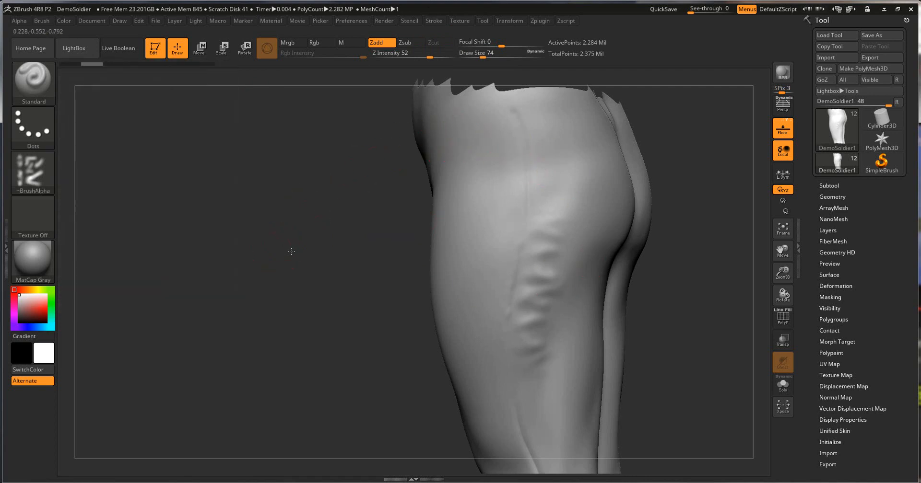
{"action": "mouse_move", "coordinate": [290, 251]}
{"action": "left_mouse_down"}
{"action": "mouse_move", "coordinate": [374, 251]}
{"action": "mouse_move", "coordinate": [288, 250]}
{"action": "mouse_move", "coordinate": [285, 272]}
{"action": "left_mouse_up"}
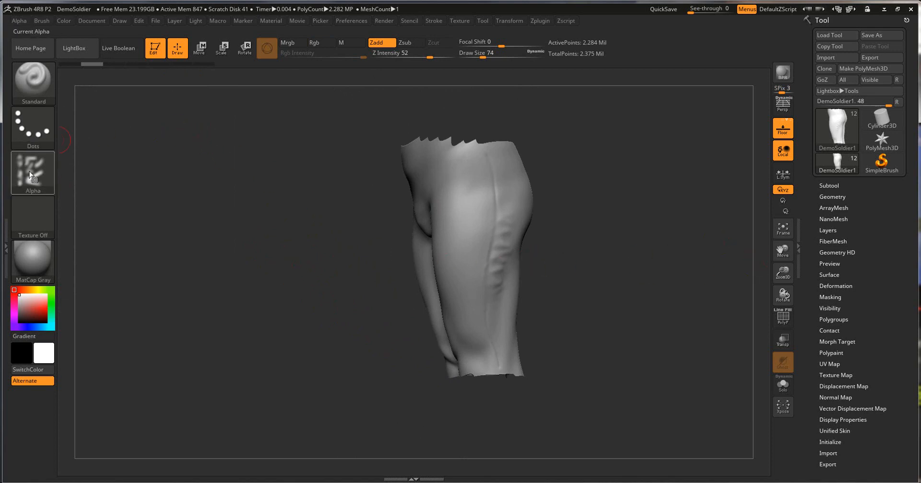
{"action": "left_click_drag", "start_coordinate": [458, 172], "coordinate": [476, 299]}
{"action": "left_click_drag", "start_coordinate": [494, 215], "coordinate": [501, 288]}
{"action": "left_click_drag", "start_coordinate": [602, 225], "coordinate": [573, 246]}
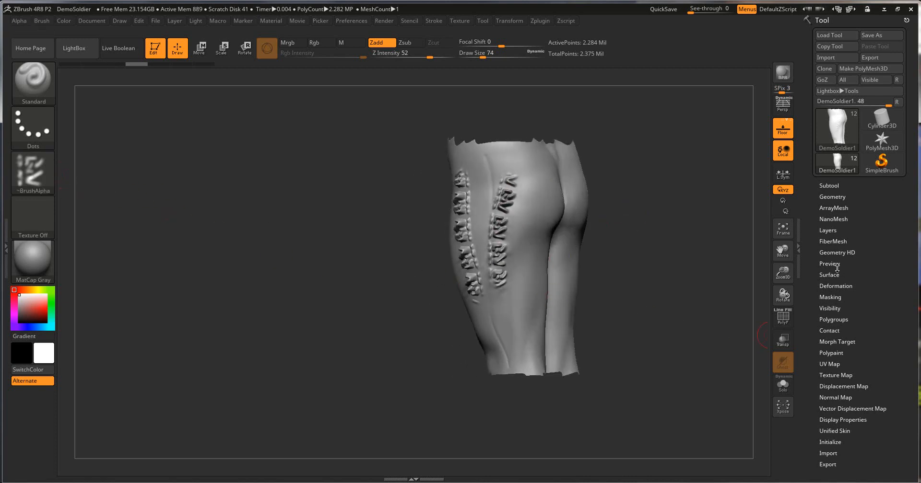
Open the tool's Layers settings.
{"action": "left_click", "coordinate": [827, 230]}
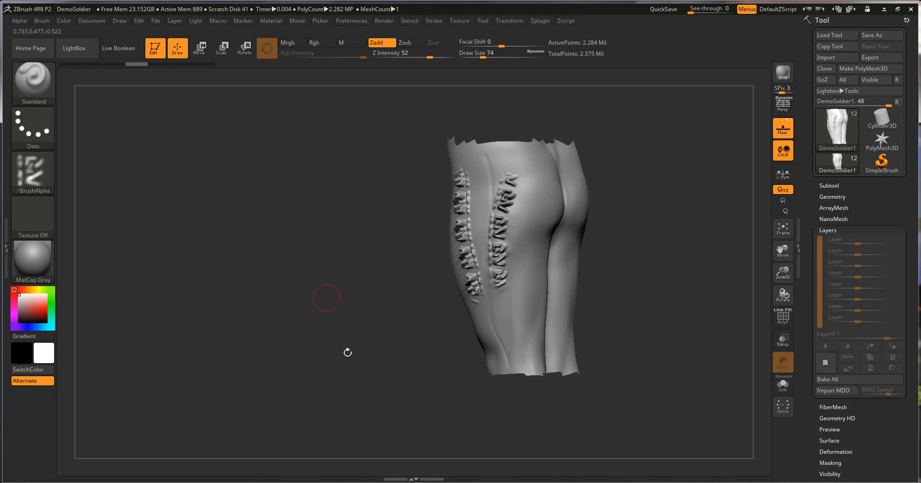